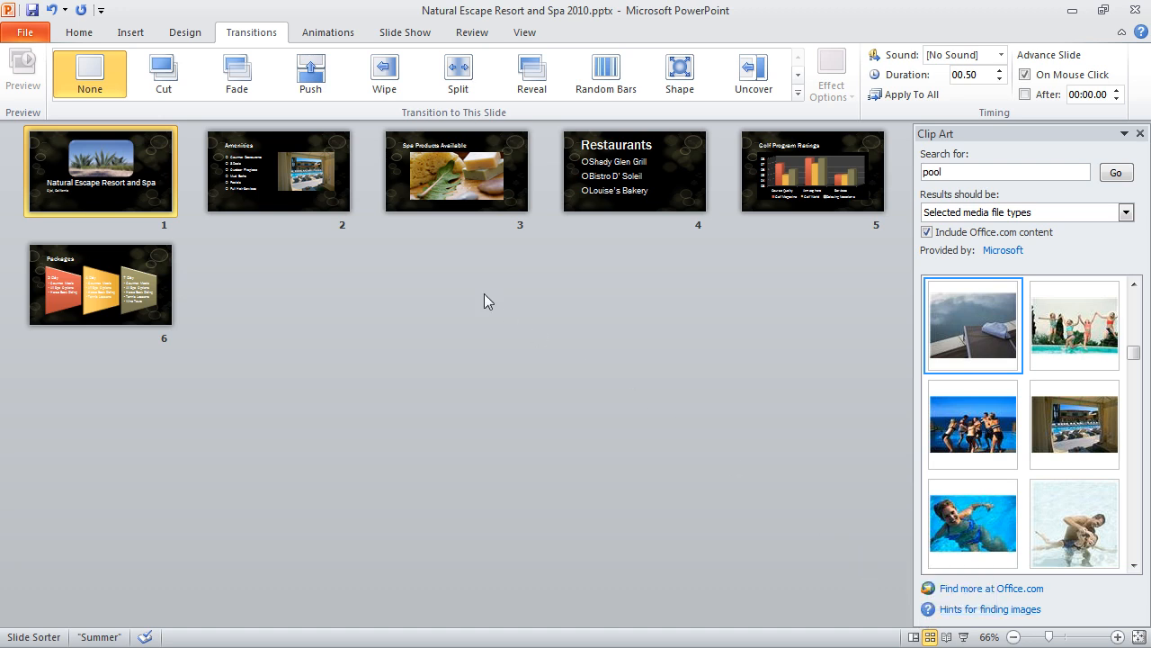
Apply the Fade transition to the title slide and extend it to all slides in the presentation.
left_click(257, 90)
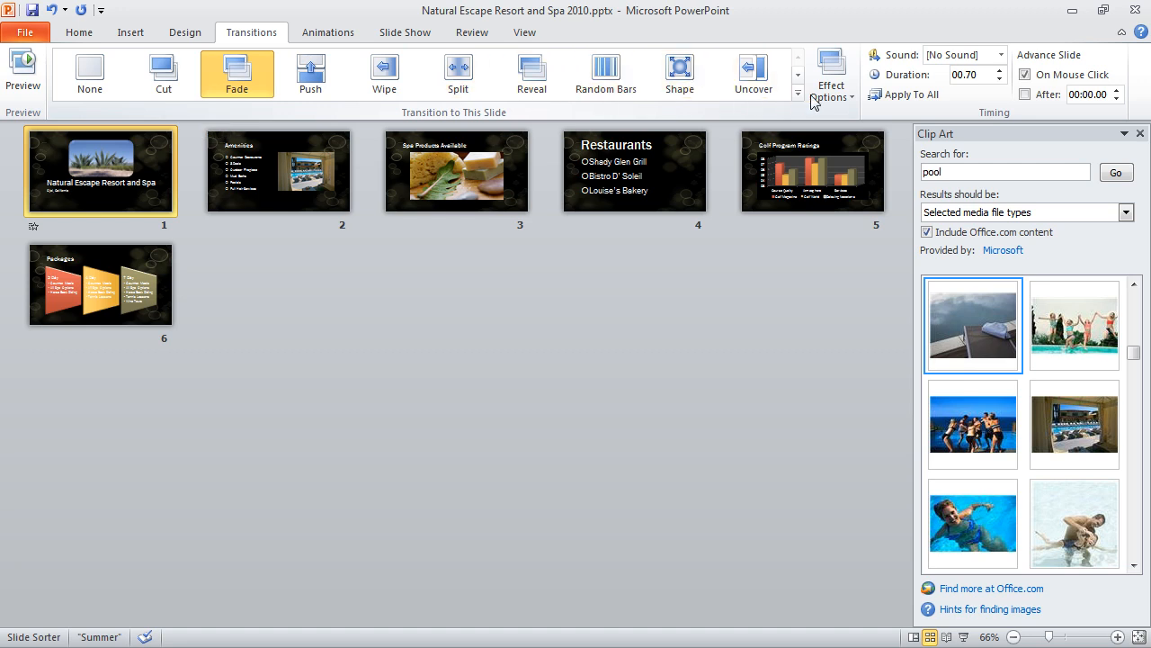
left_click(887, 97)
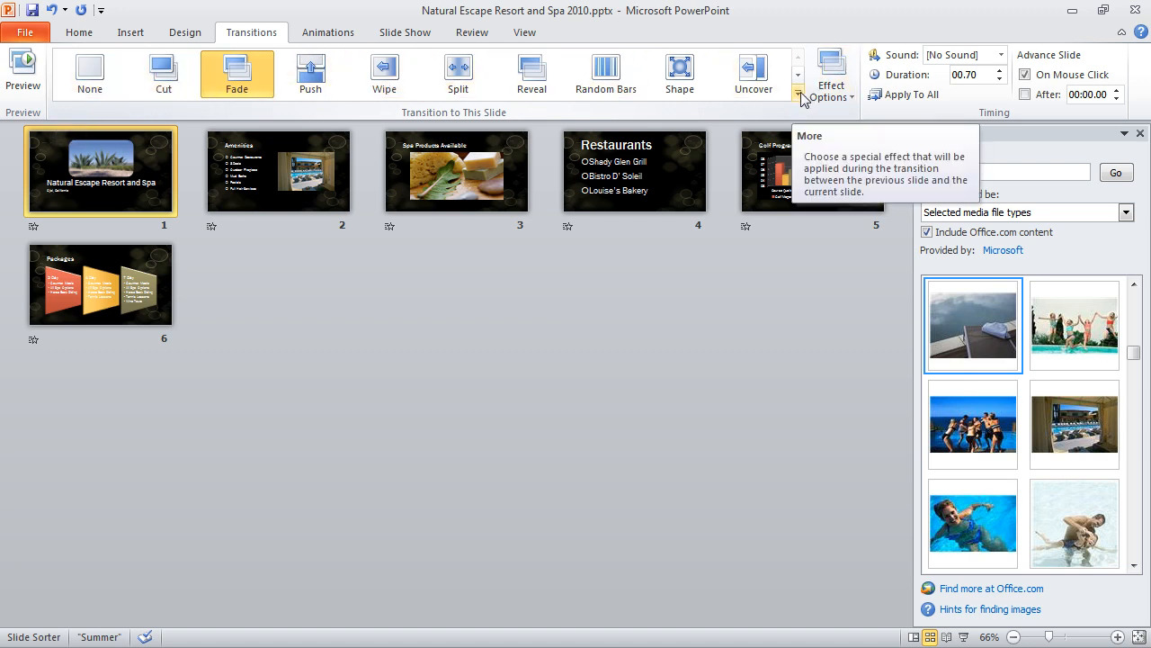
left_click(798, 78)
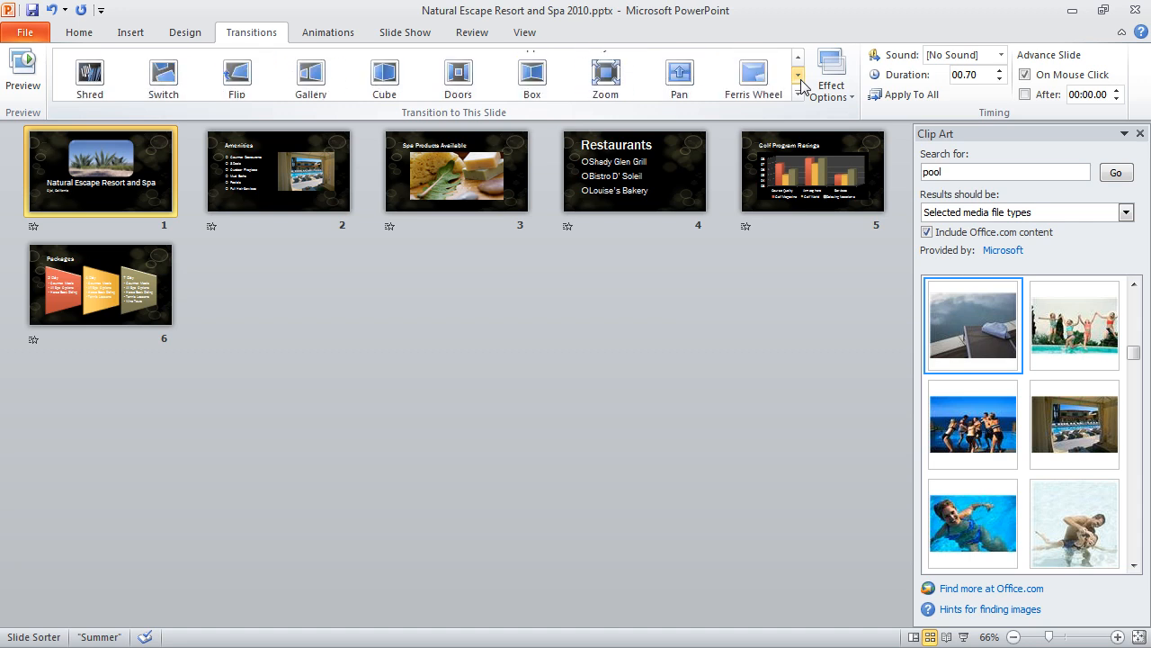
left_click(798, 56)
left_click(798, 56)
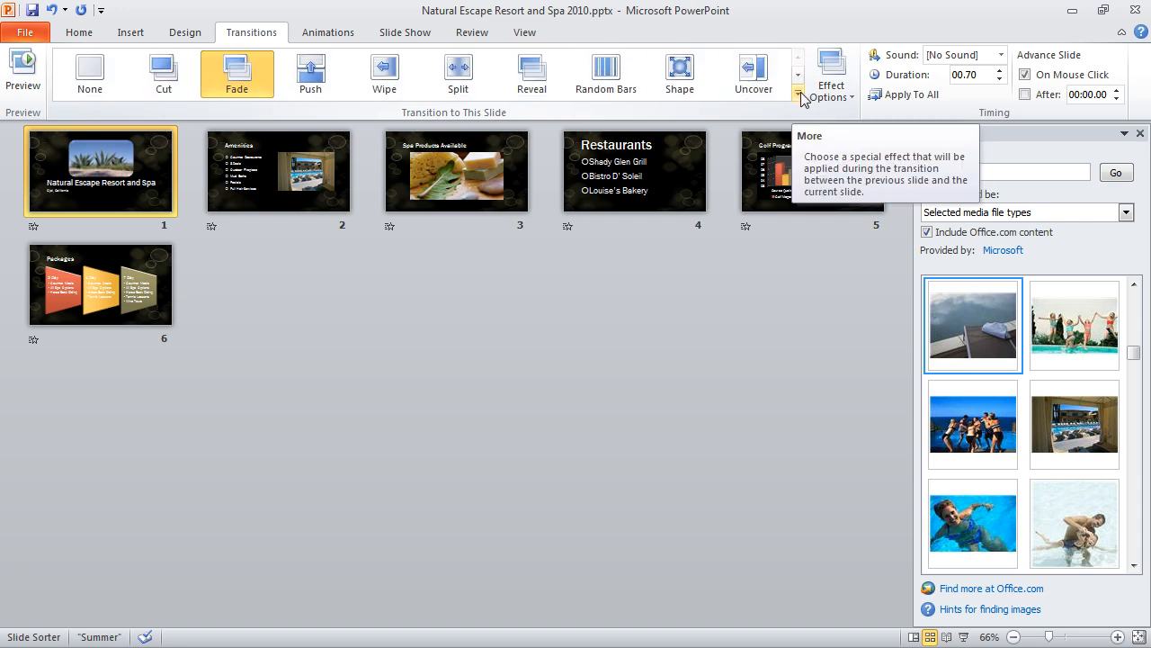
left_click(798, 95)
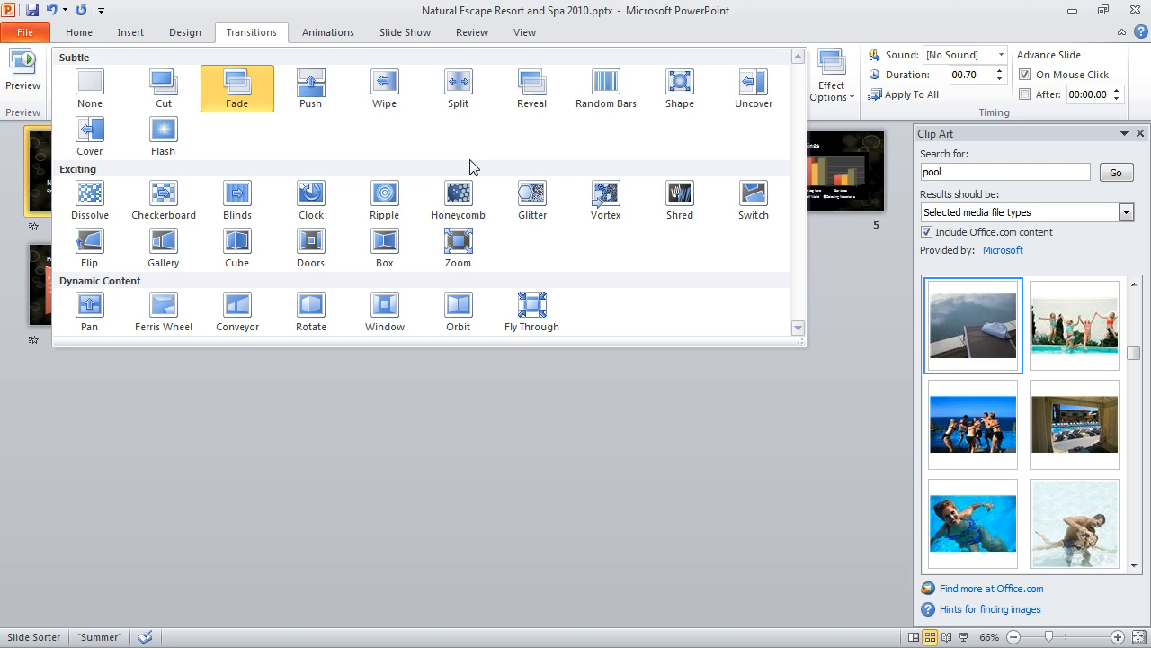
left_click(789, 30)
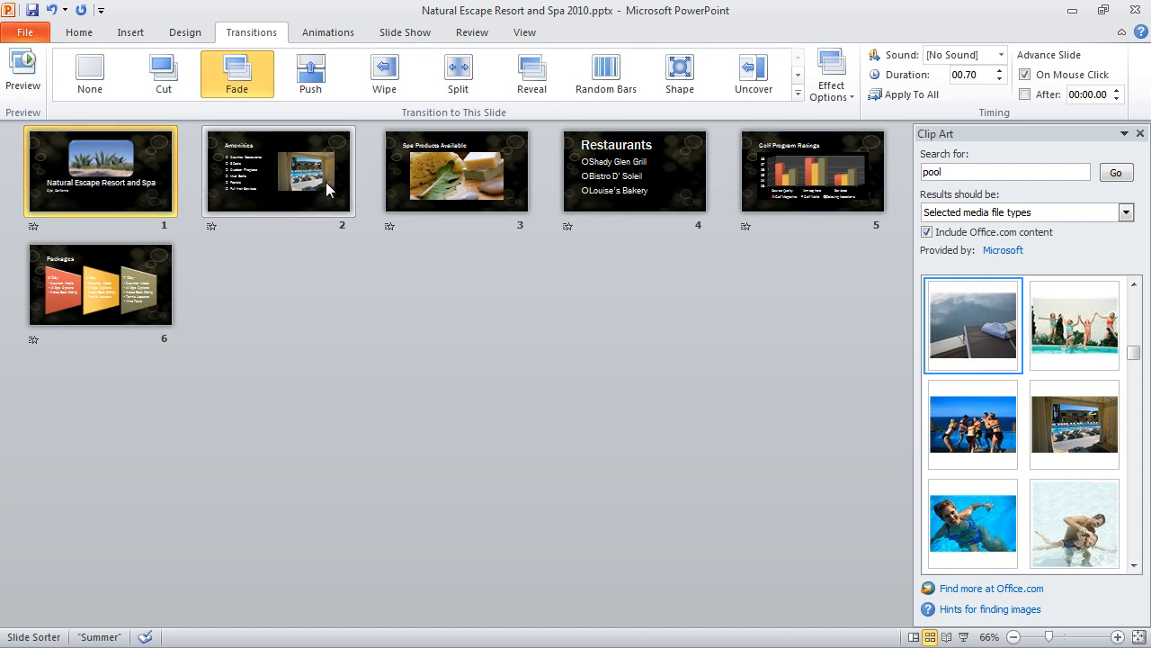
Apply the Honeycomb transition to slide 2, Amenities.
left_click(274, 181)
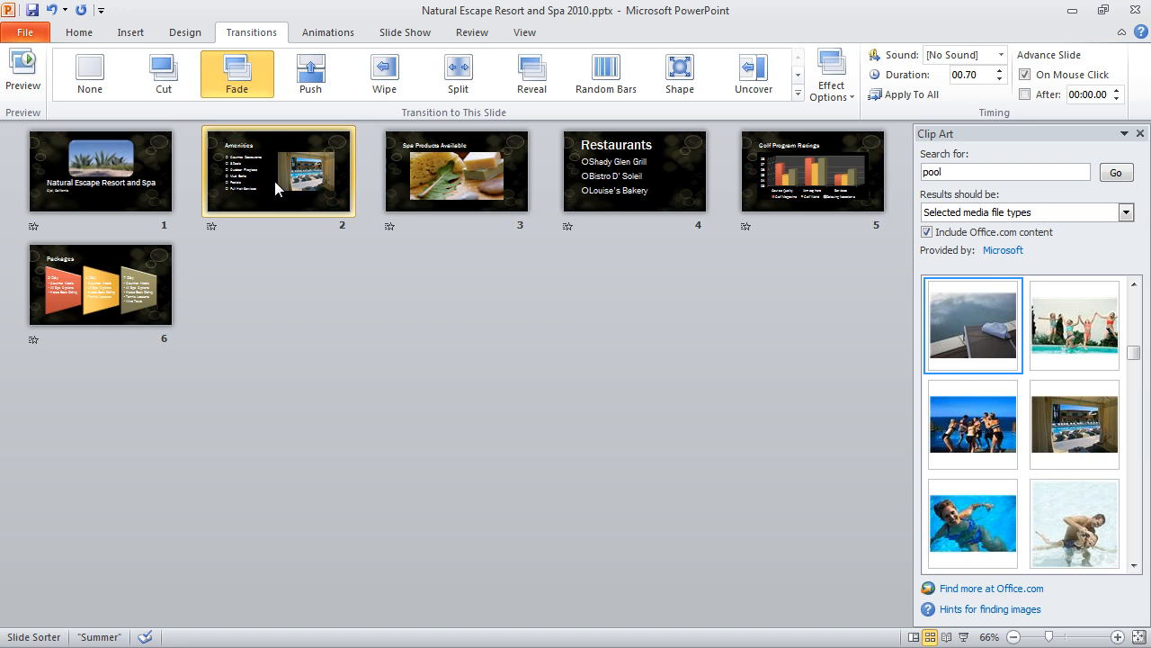
left_click(797, 76)
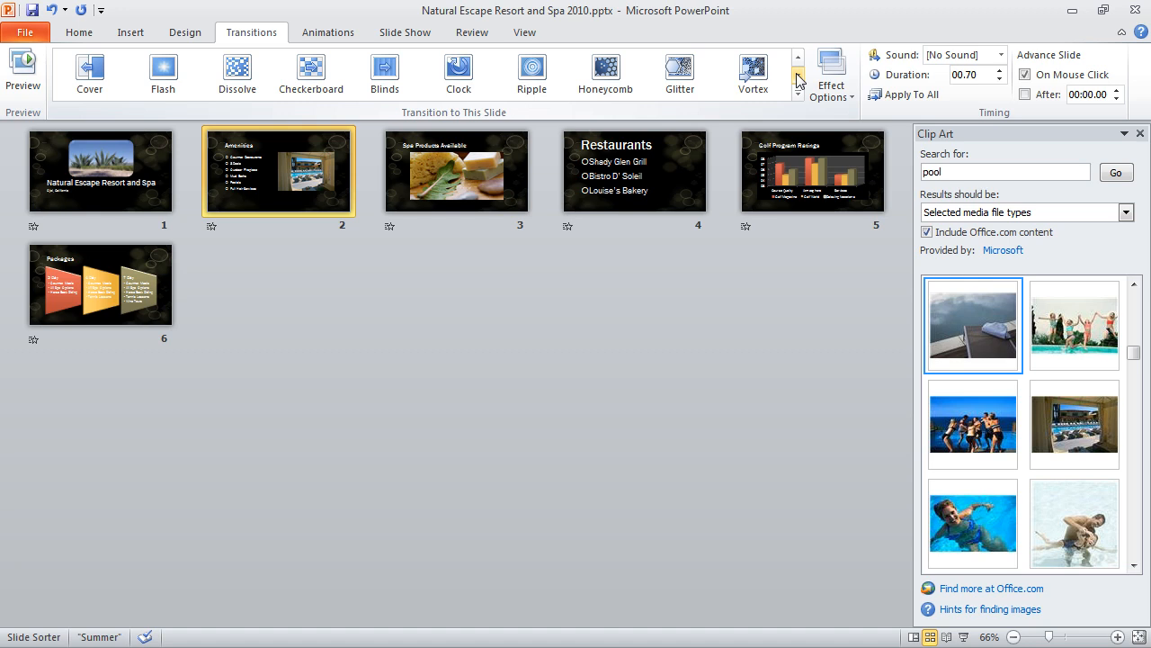
left_click(612, 81)
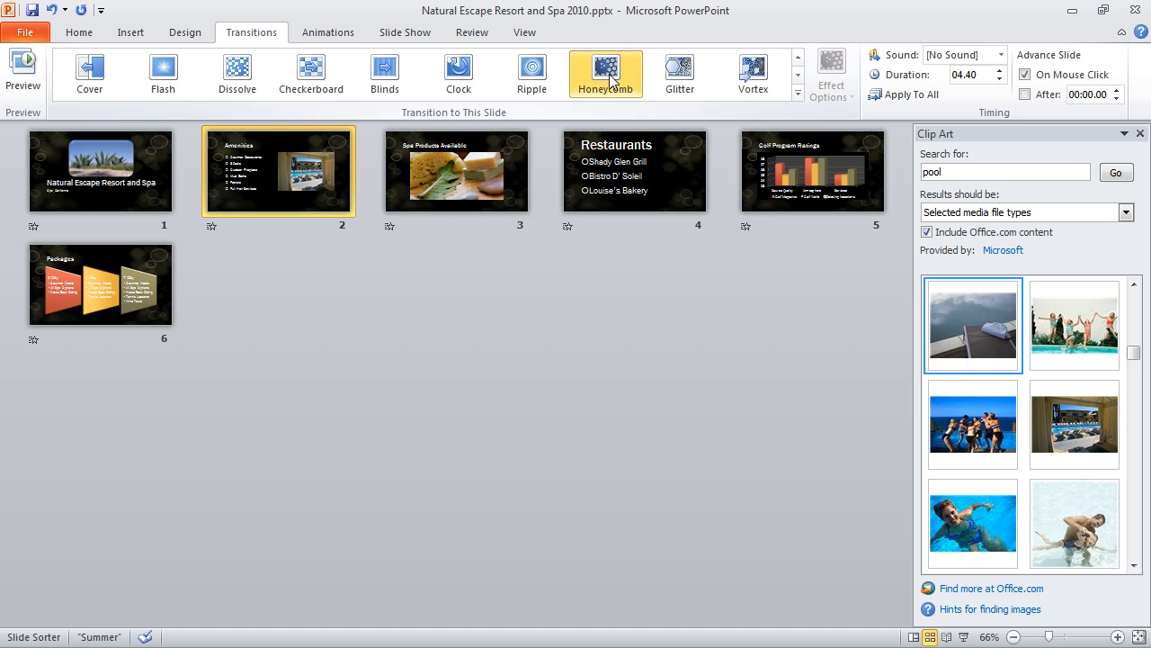
Apply the Ripple transition to slide 3, Spa Products Available.
left_click(495, 184)
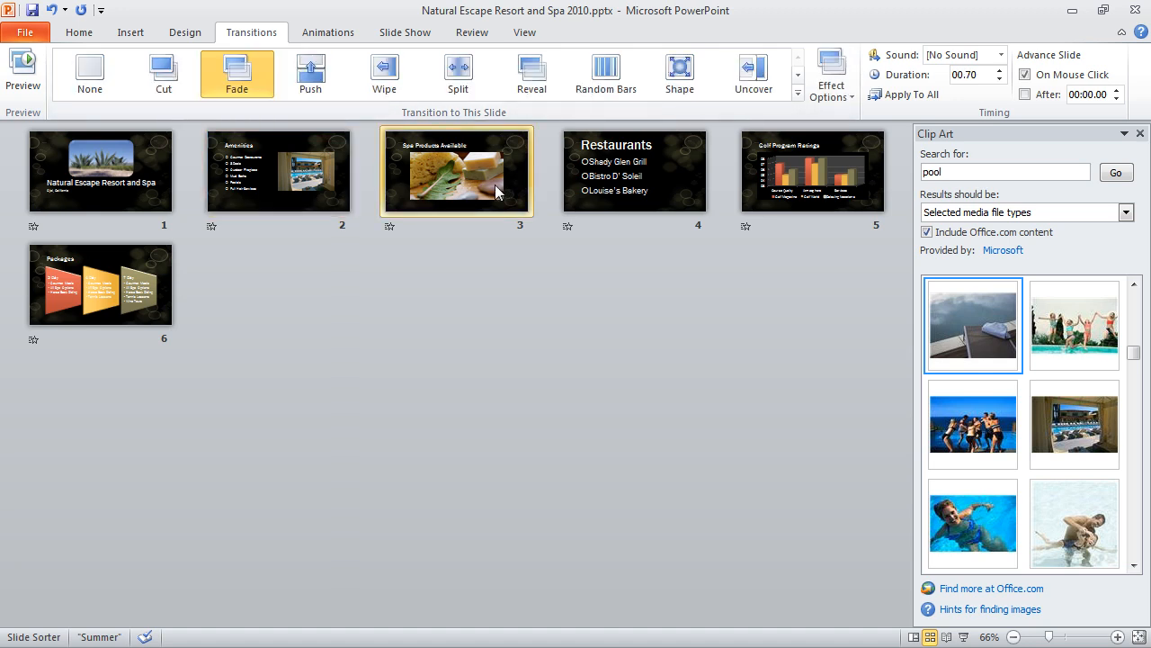
left_click(798, 76)
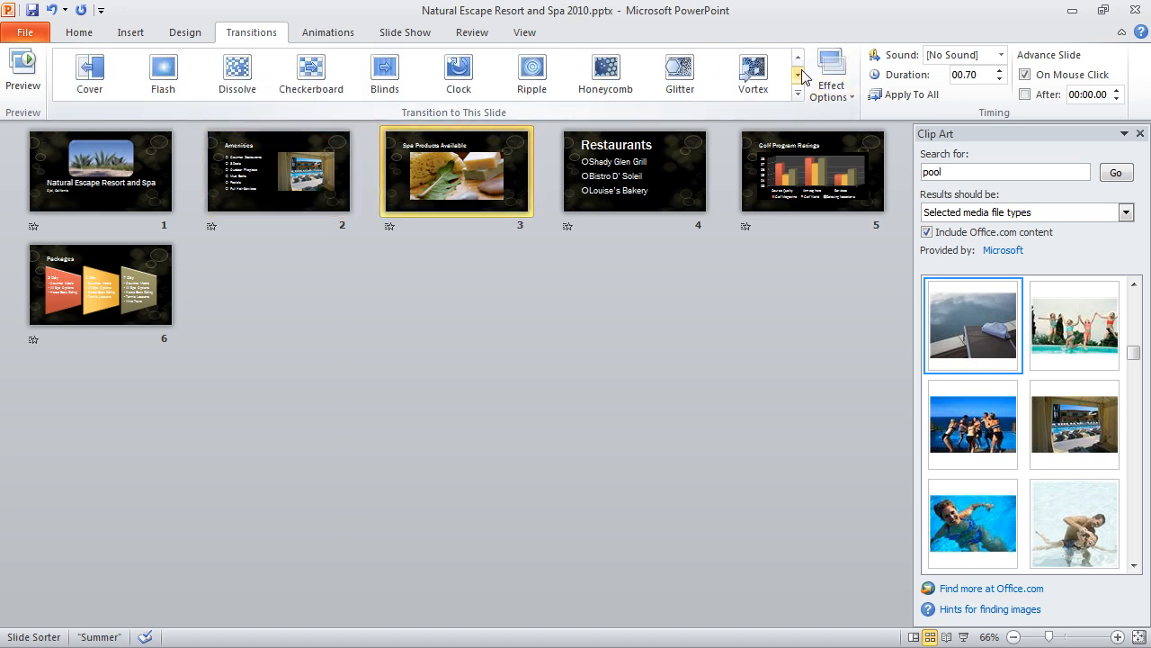
left_click(539, 93)
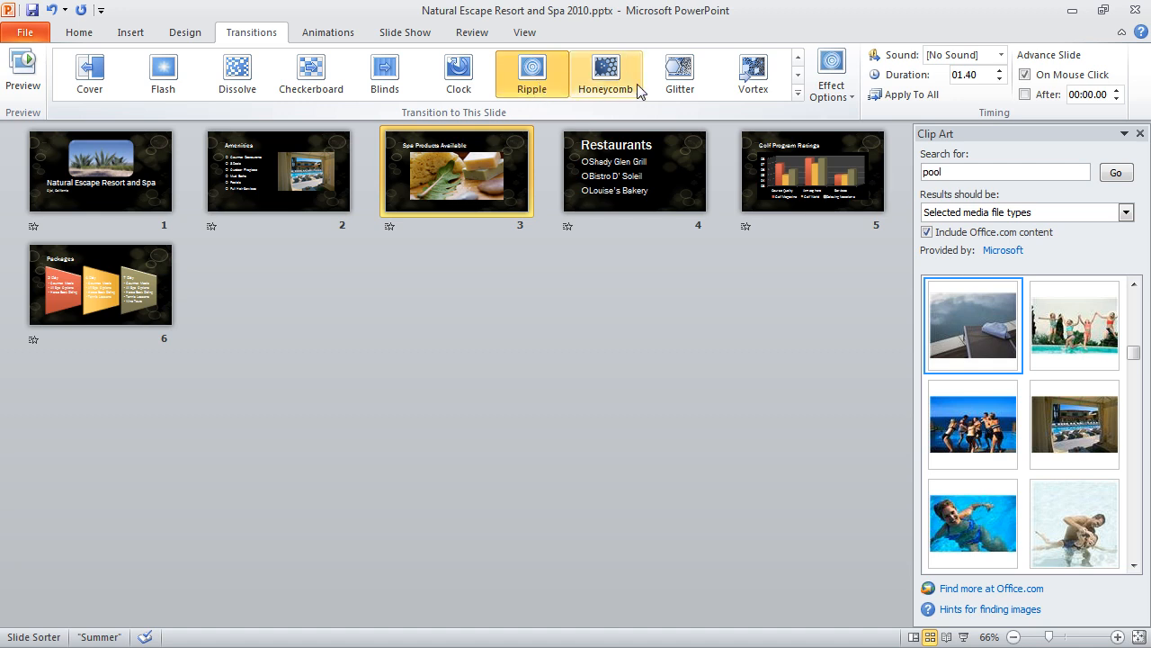
Apply the Shred transition to slide 4, Restaurants.
left_click(636, 165)
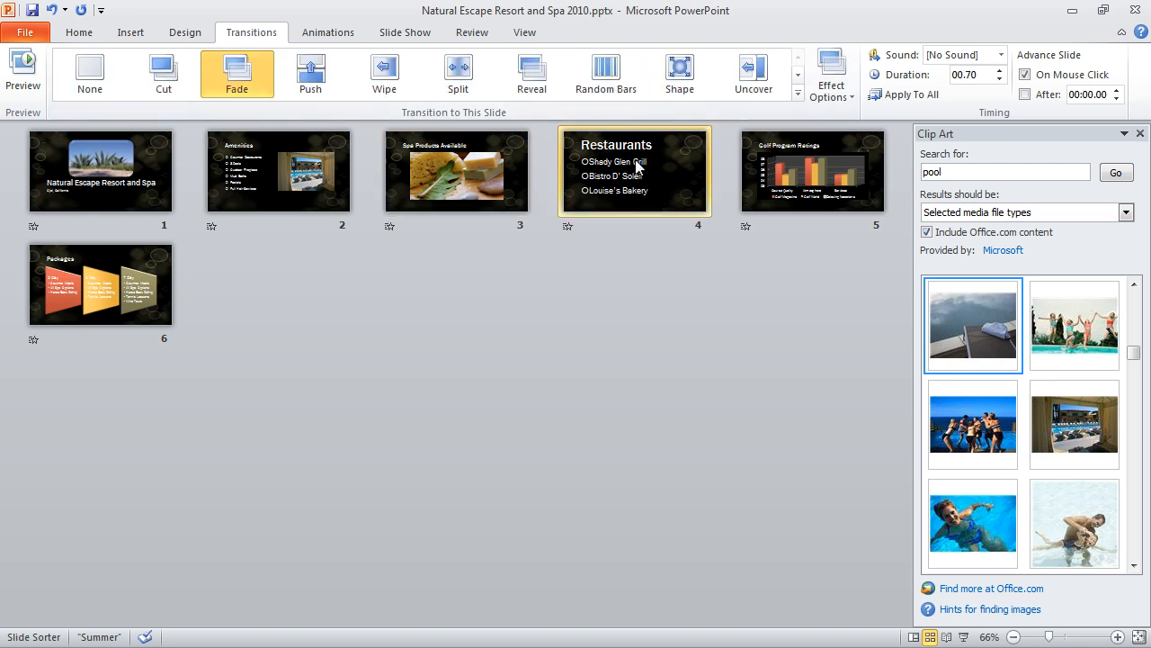
left_click(796, 94)
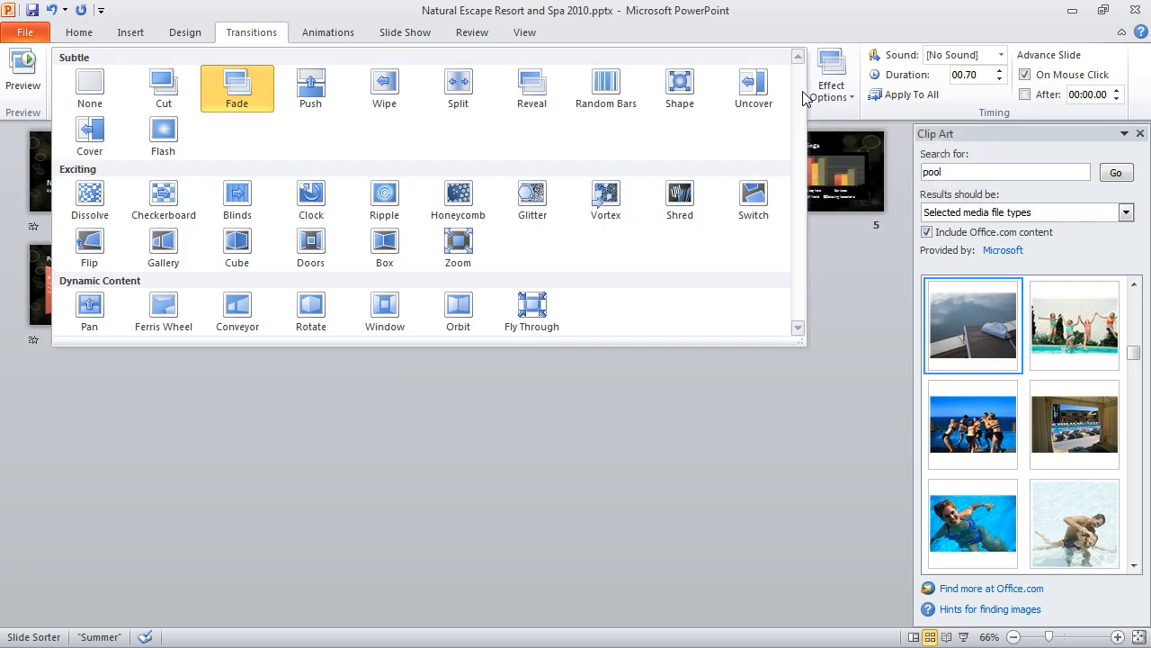
left_click(809, 144)
left_click(797, 79)
left_click(797, 79)
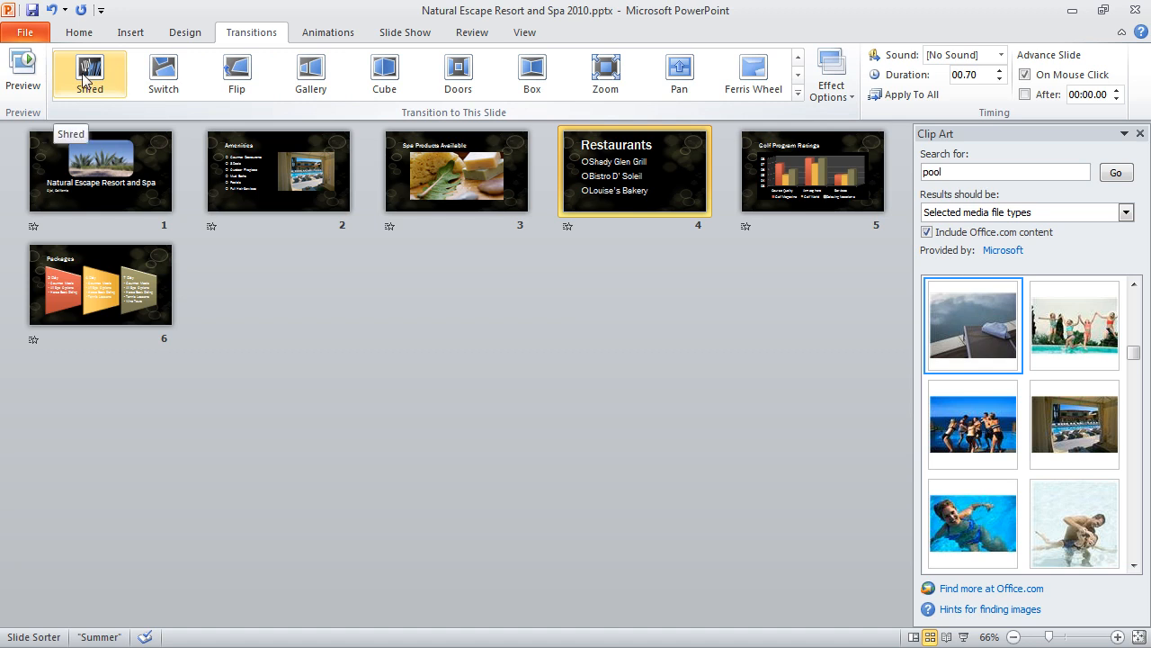
left_click(85, 78)
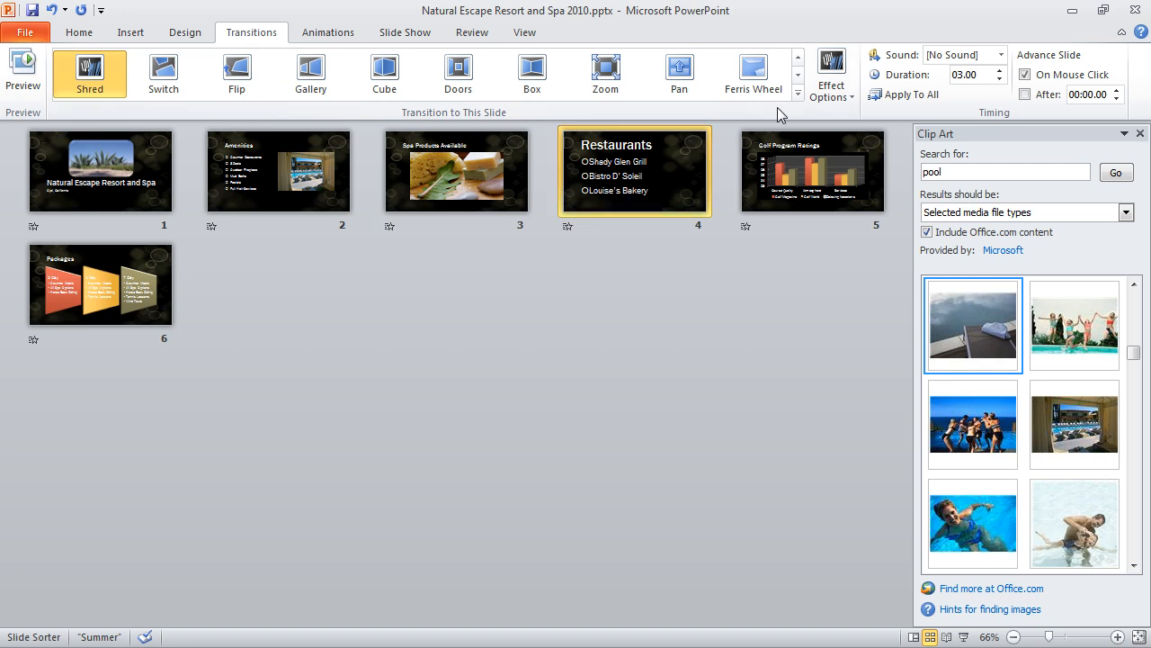
Apply the Cube transition to slide 5, the golf ratings chart, and the Reveal transition to slide 6, Packages.
left_click(820, 187)
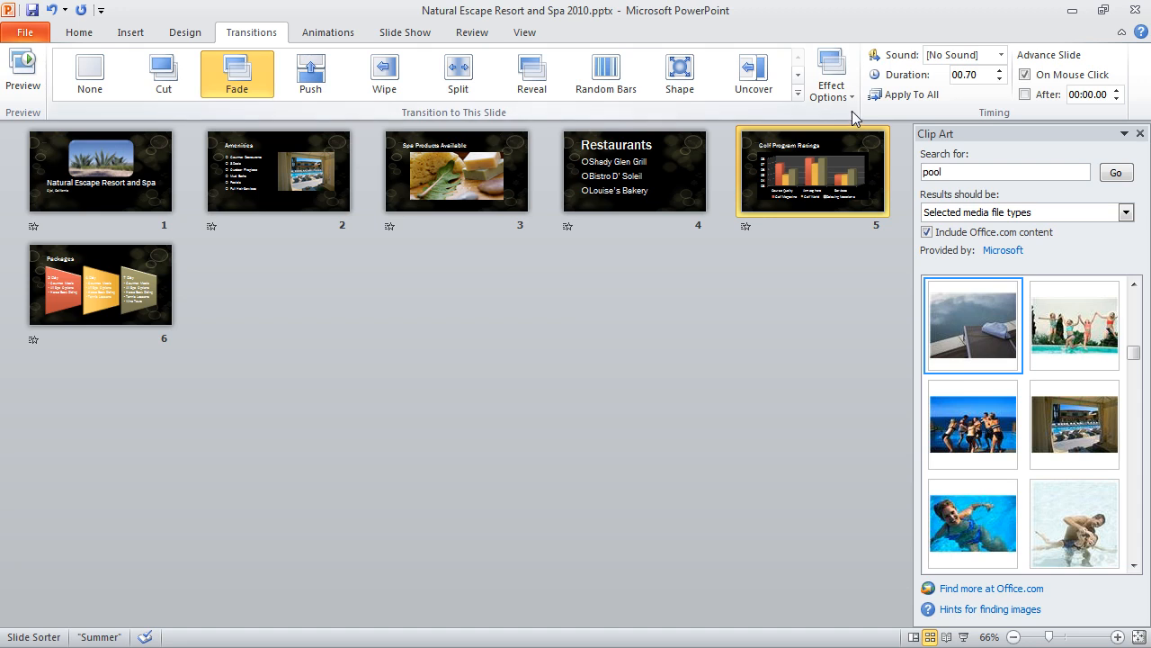
left_click(797, 74)
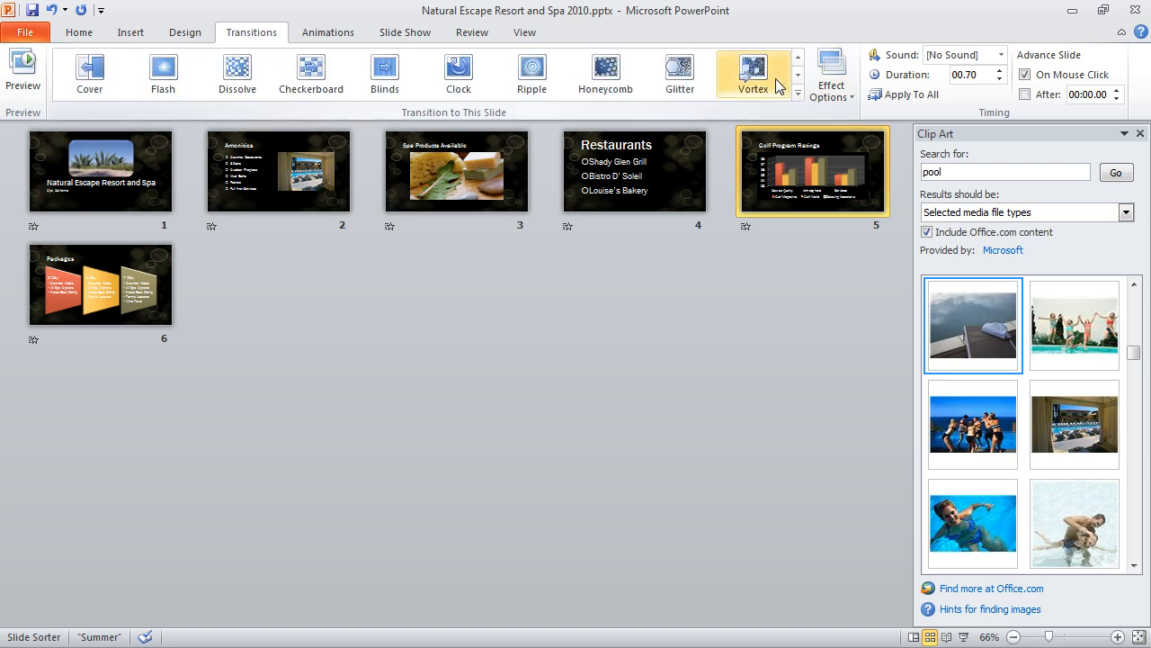
left_click(797, 75)
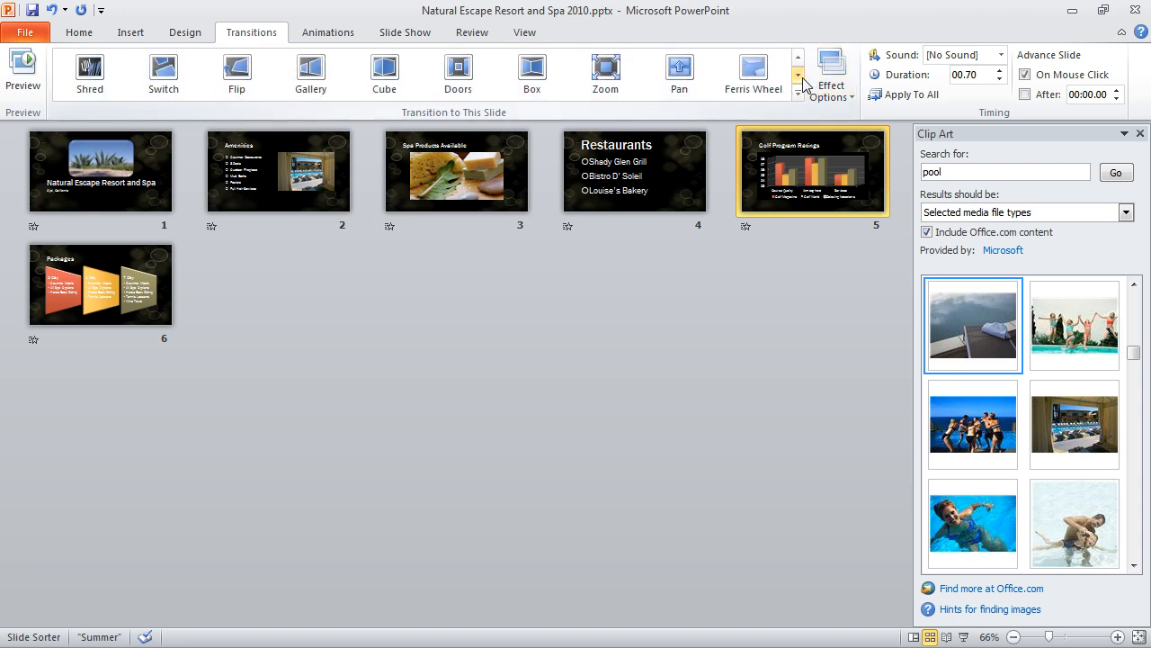
left_click(384, 74)
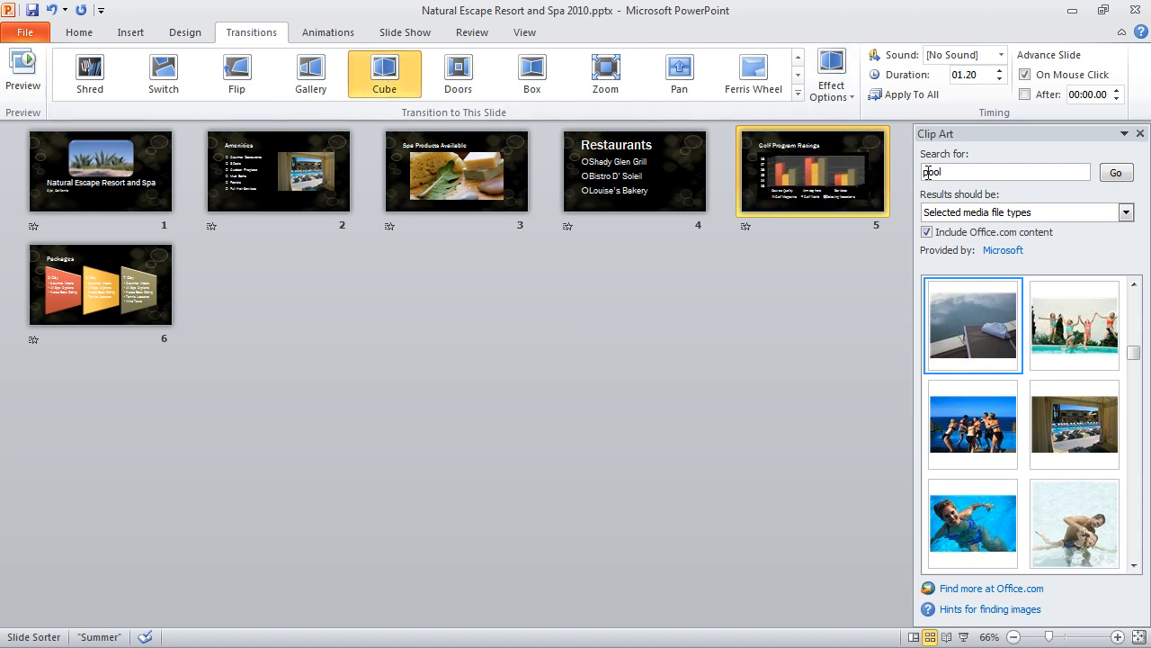
left_click(54, 280)
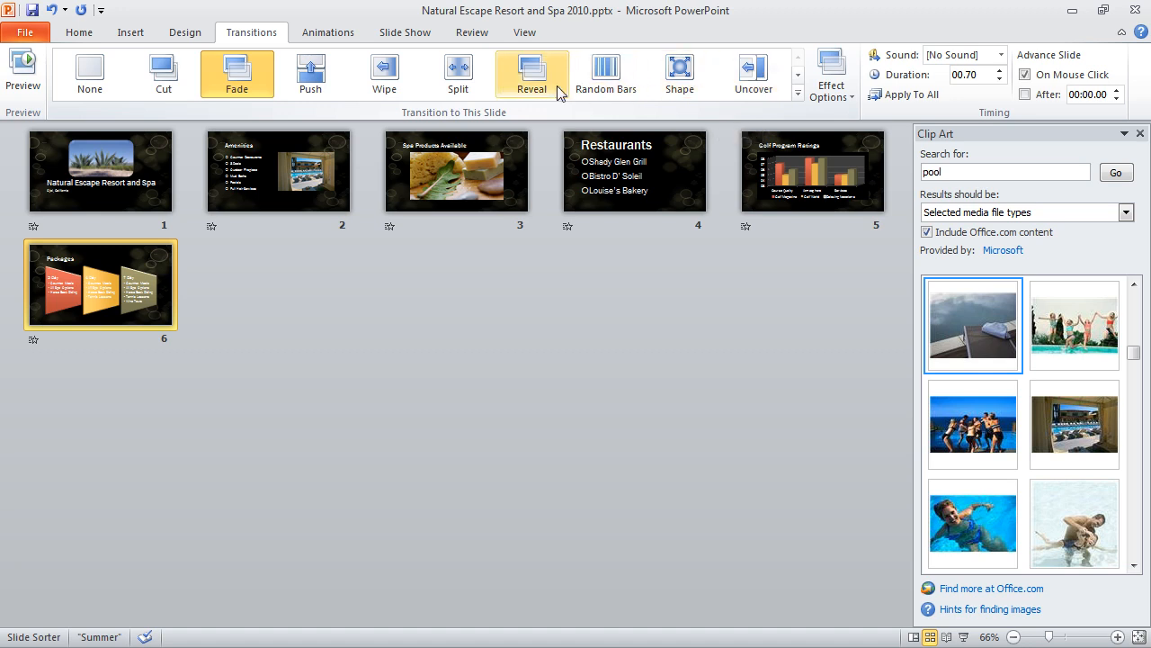
left_click(531, 74)
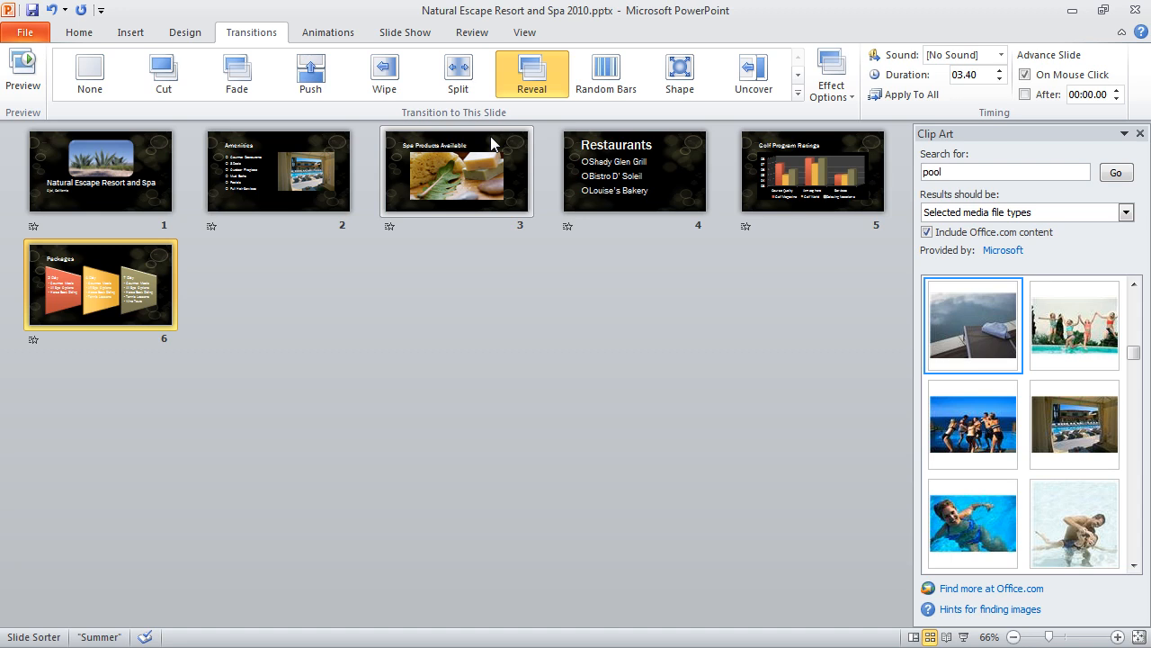
Try the Smoothly variant of the Fade transition on slide 1, and set it to Through Black instead.
left_click(146, 184)
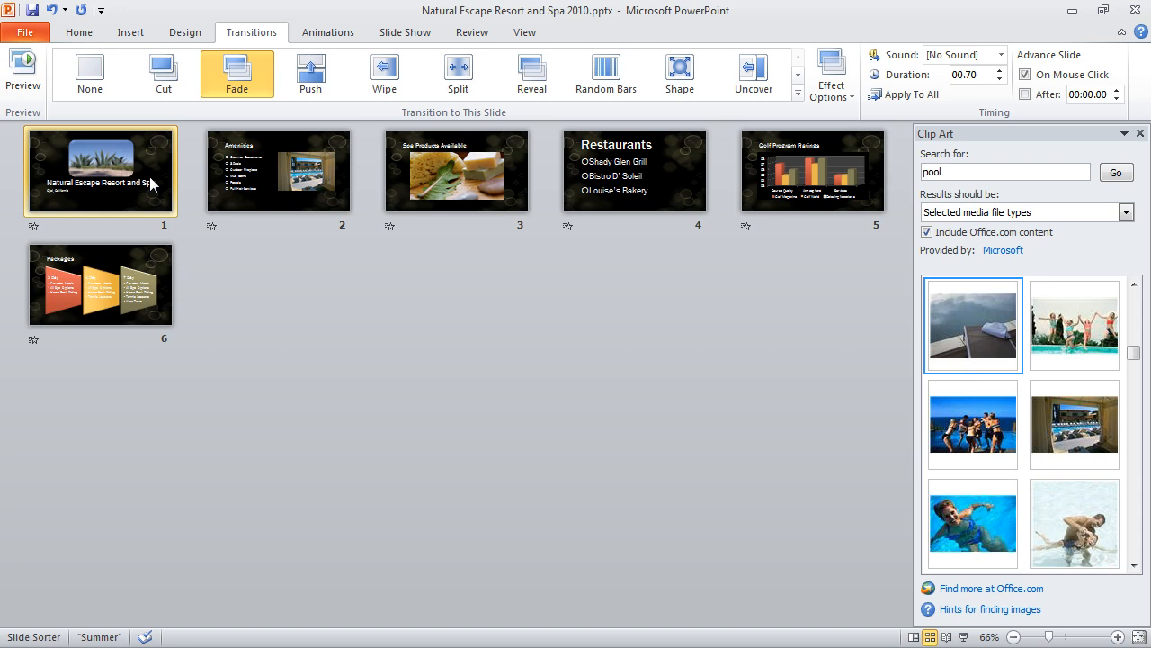
left_click(845, 97)
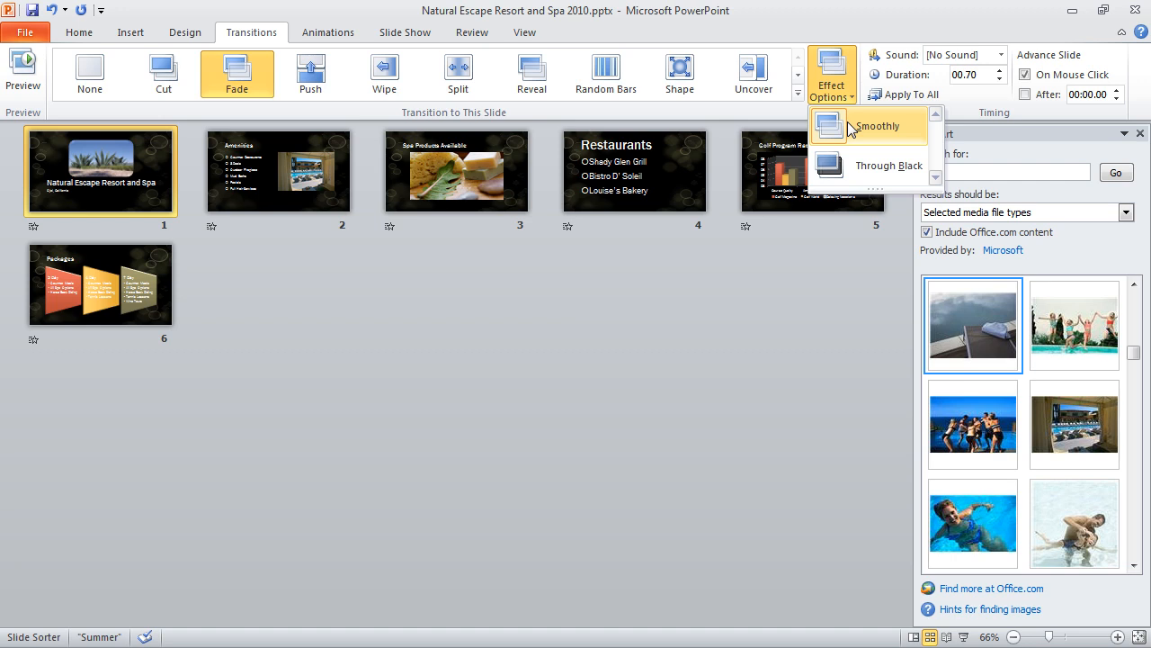
left_click(850, 127)
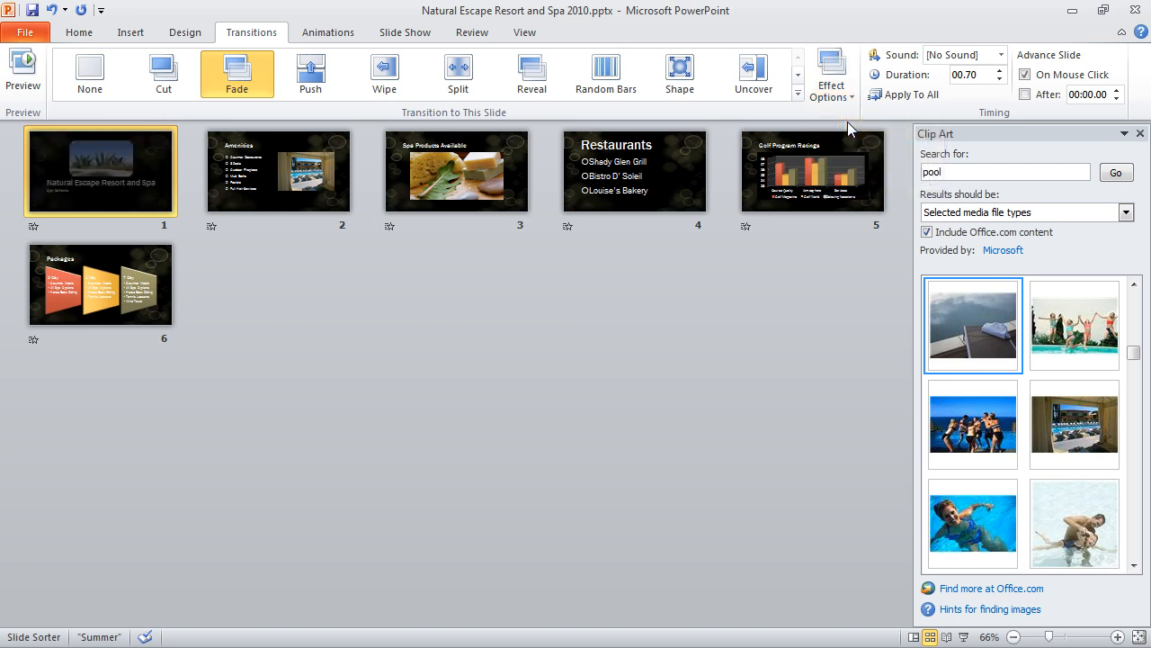
left_click(831, 90)
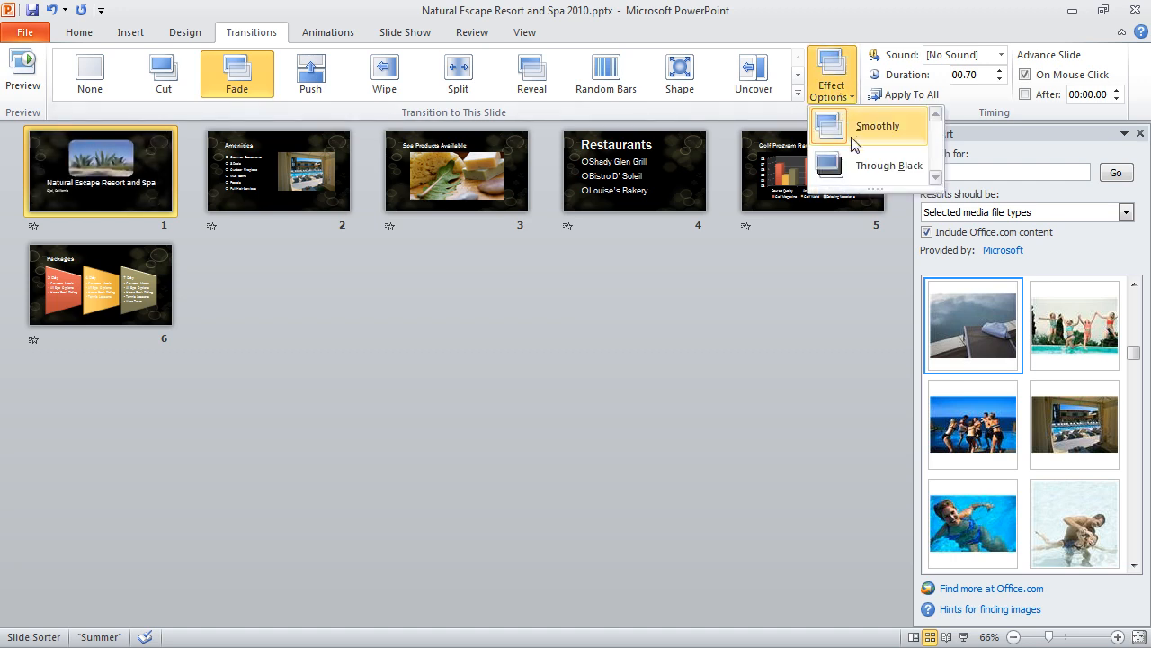
left_click(859, 162)
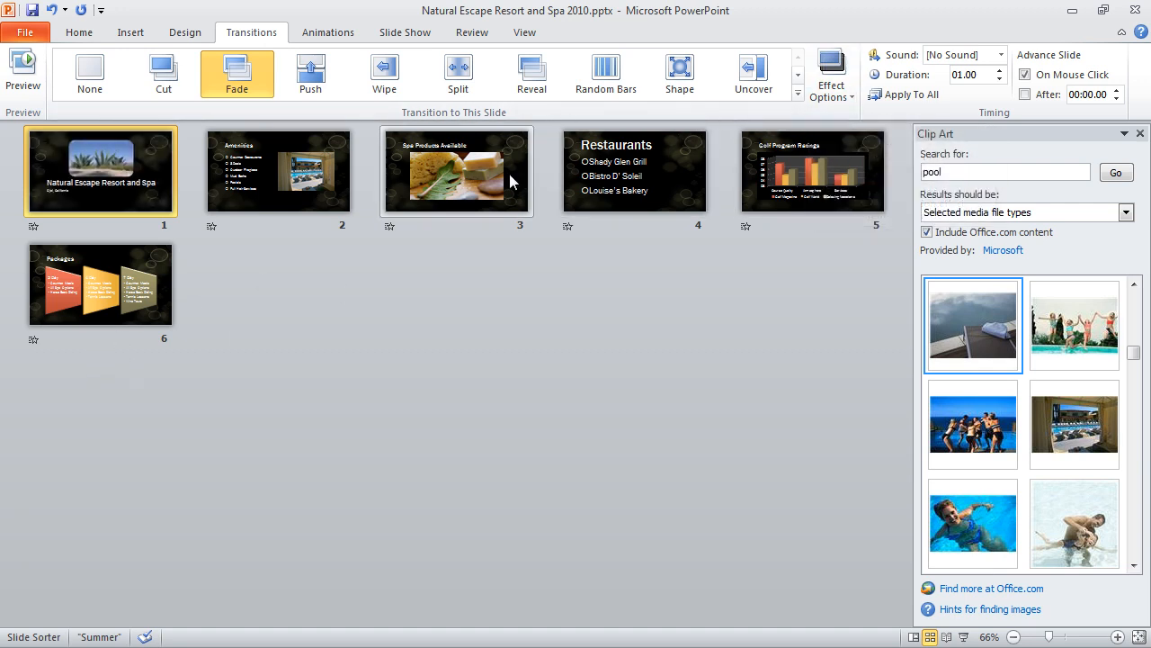
Set the transition duration of slide 1 to 01.50 and close the Clip Art pane.
left_click(999, 71)
left_click(999, 71)
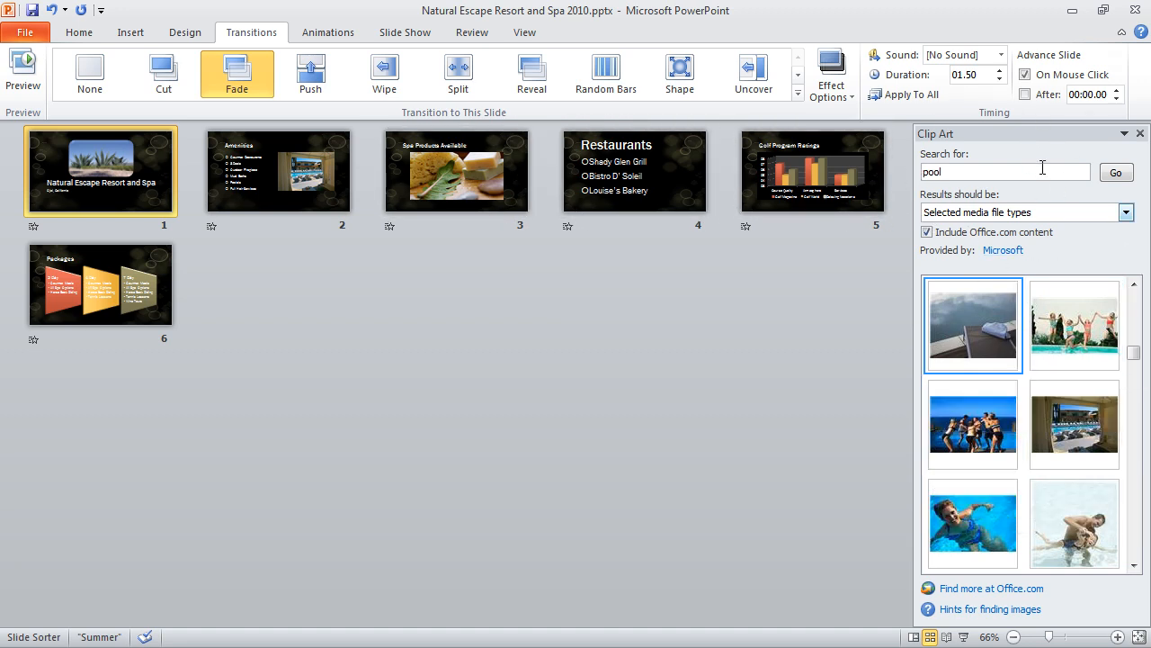
left_click(1139, 133)
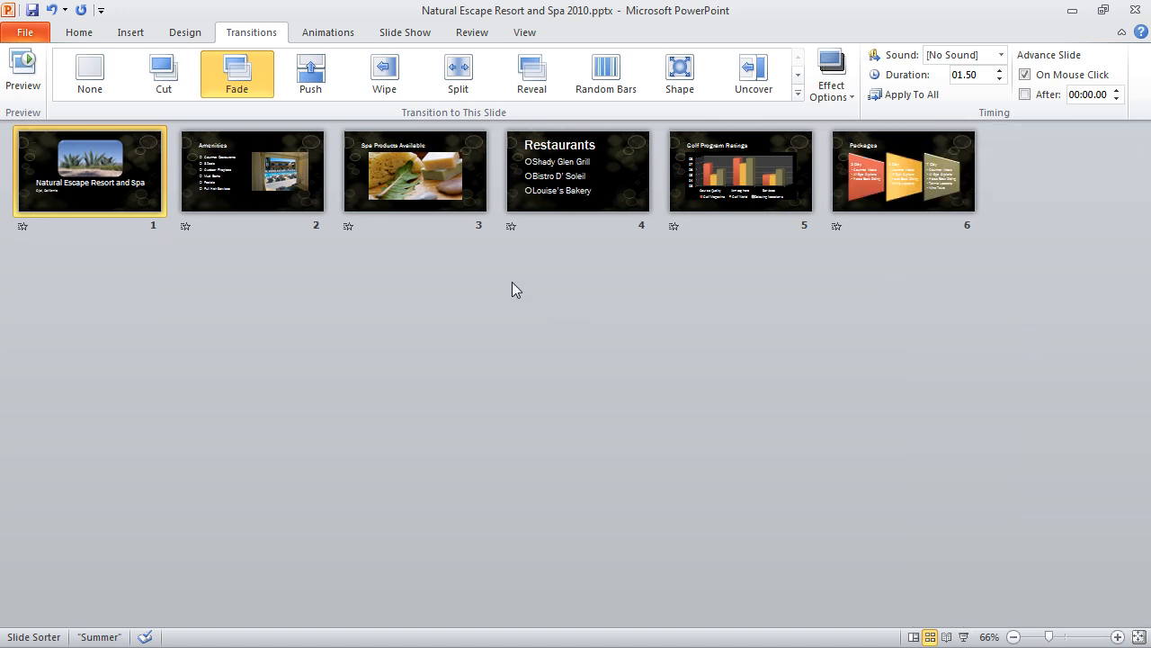
Set the duration of slide 2's Honeycomb transition to 03.50 and replay the effect.
left_click(235, 187)
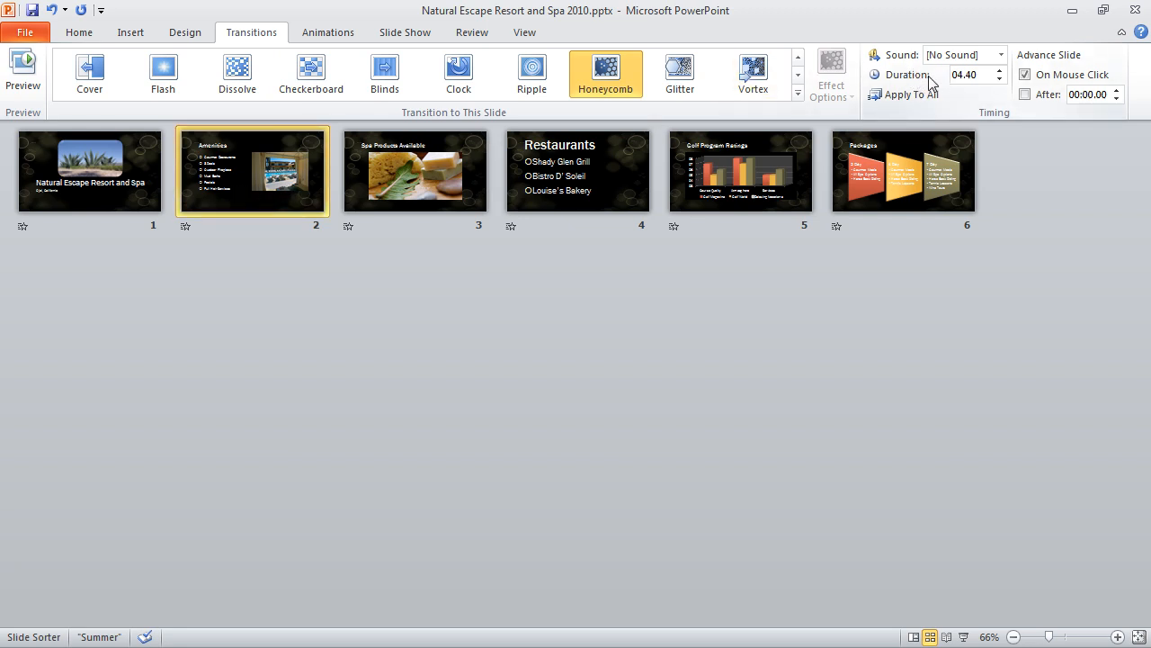
left_click(627, 87)
left_click(1000, 79)
left_click(1000, 79)
left_click(1001, 79)
left_click(1000, 79)
left_click(596, 81)
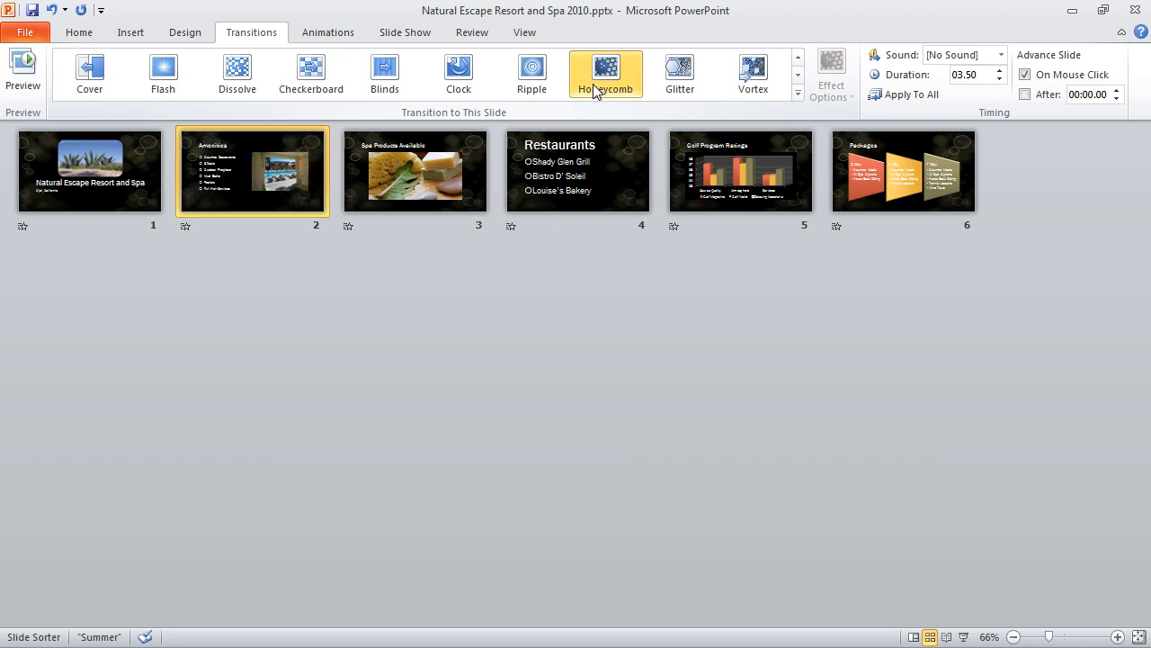
Set the duration of slide 3's Ripple transition to 04.00 and replay the effect.
left_click(411, 173)
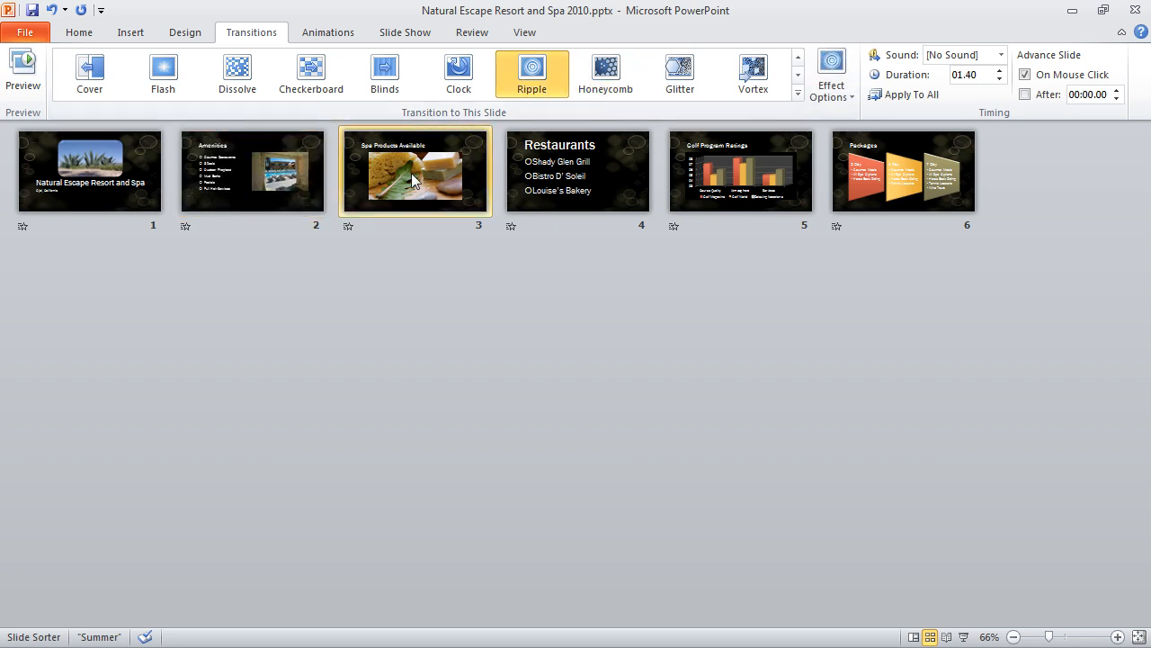
left_click(1001, 72)
left_click(1000, 72)
left_click(1000, 72)
left_click(1000, 72)
left_click(1000, 72)
left_click(1000, 72)
left_click(1001, 72)
left_click(1001, 72)
left_click(1001, 72)
left_click(1000, 72)
left_click(1001, 72)
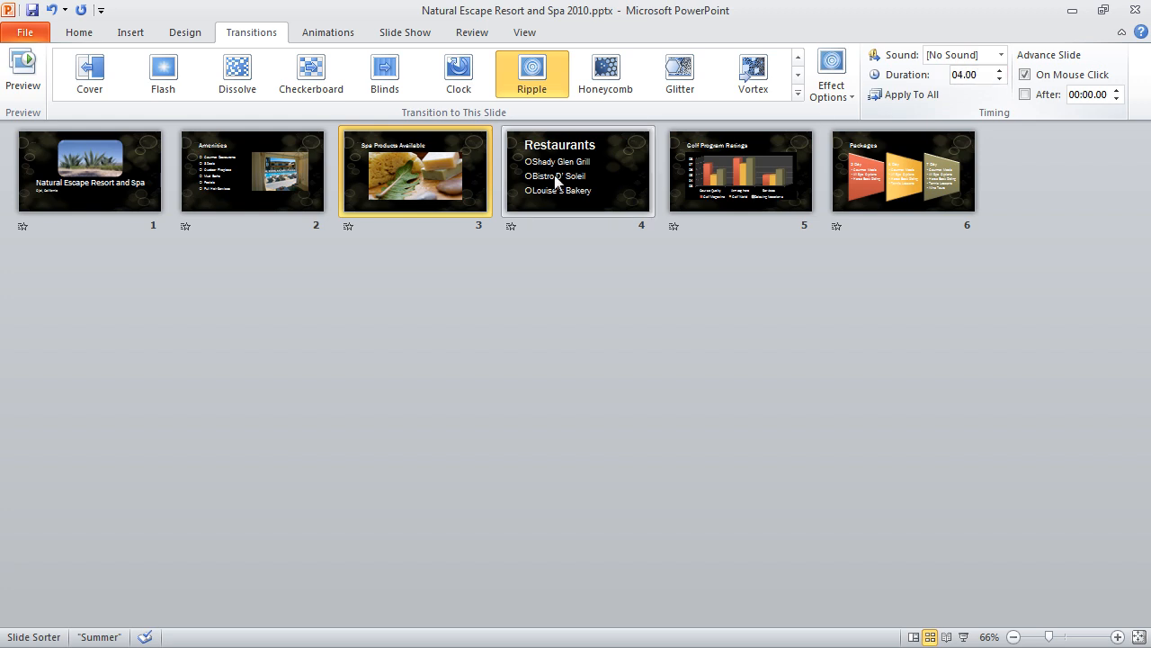
left_click(531, 85)
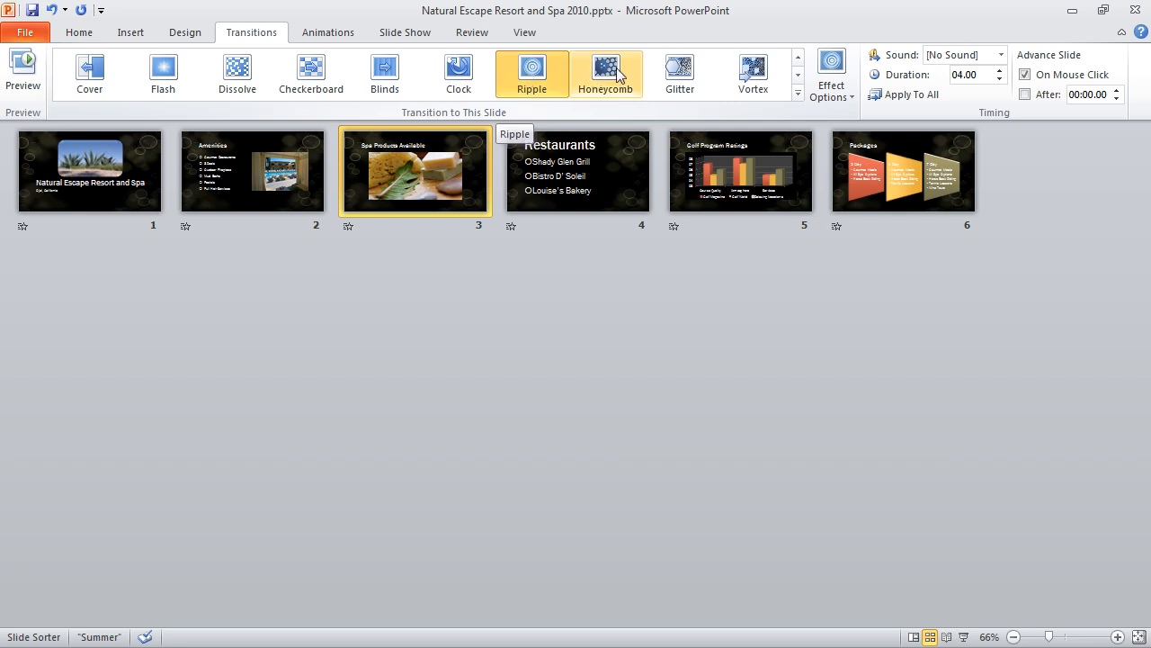
Set the effect option of slide 3's Ripple transition to From Bottom-Left.
left_click(832, 93)
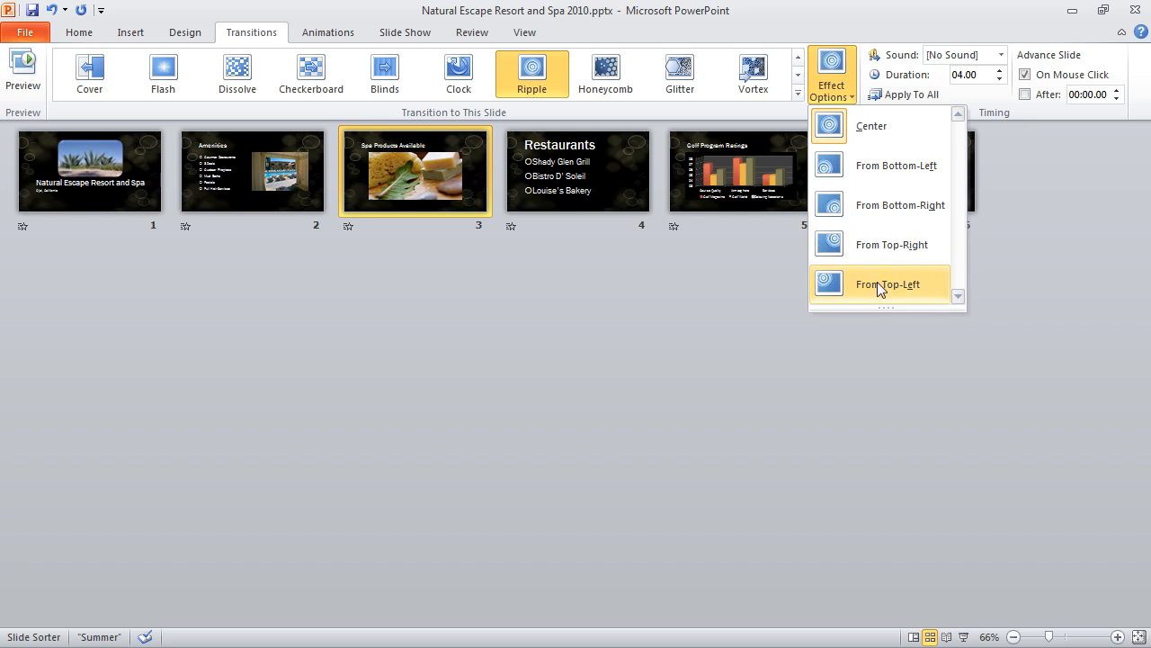
left_click(877, 169)
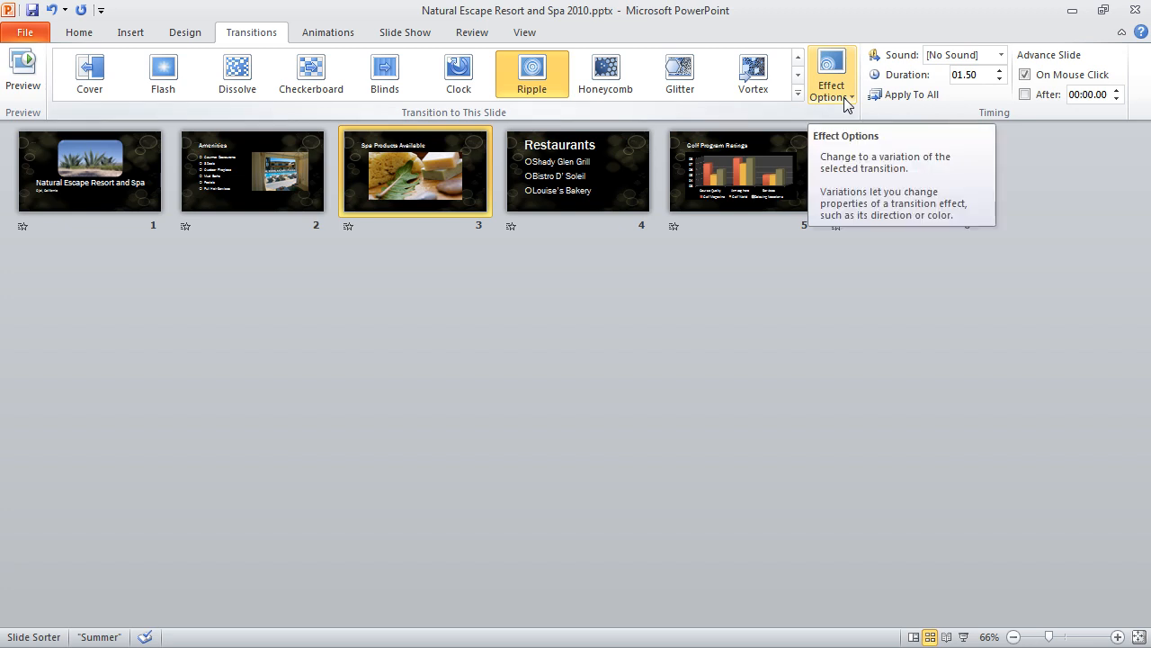
Set slide 4's Shred transition to the Particles In variant and lengthen its duration.
left_click(542, 165)
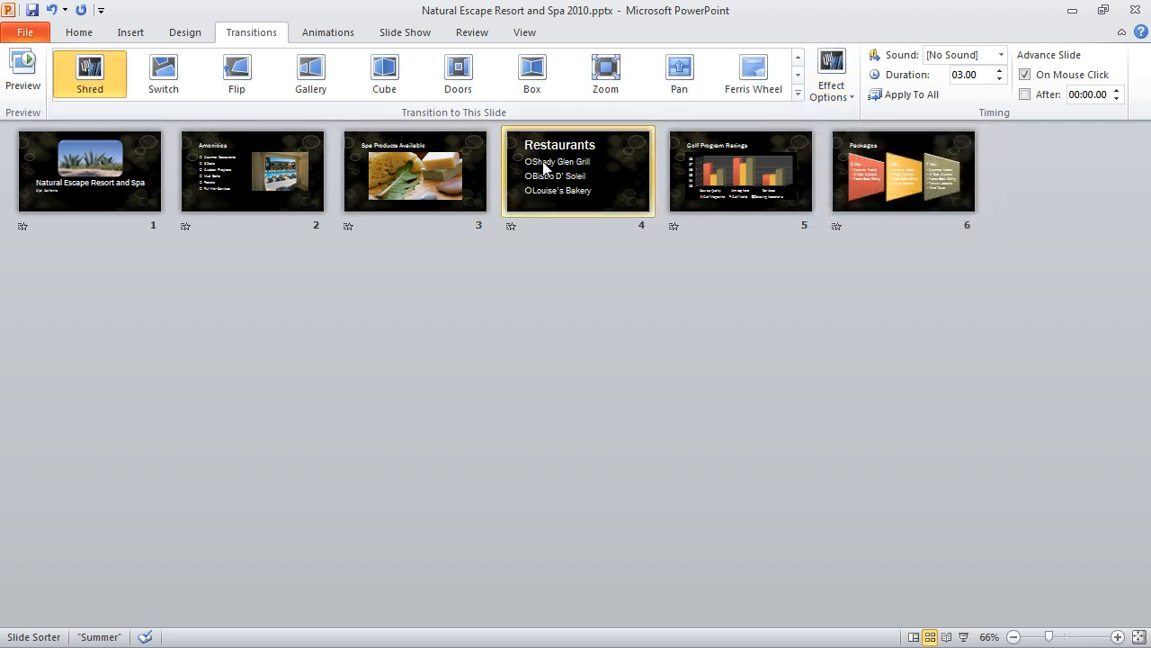
left_click(845, 94)
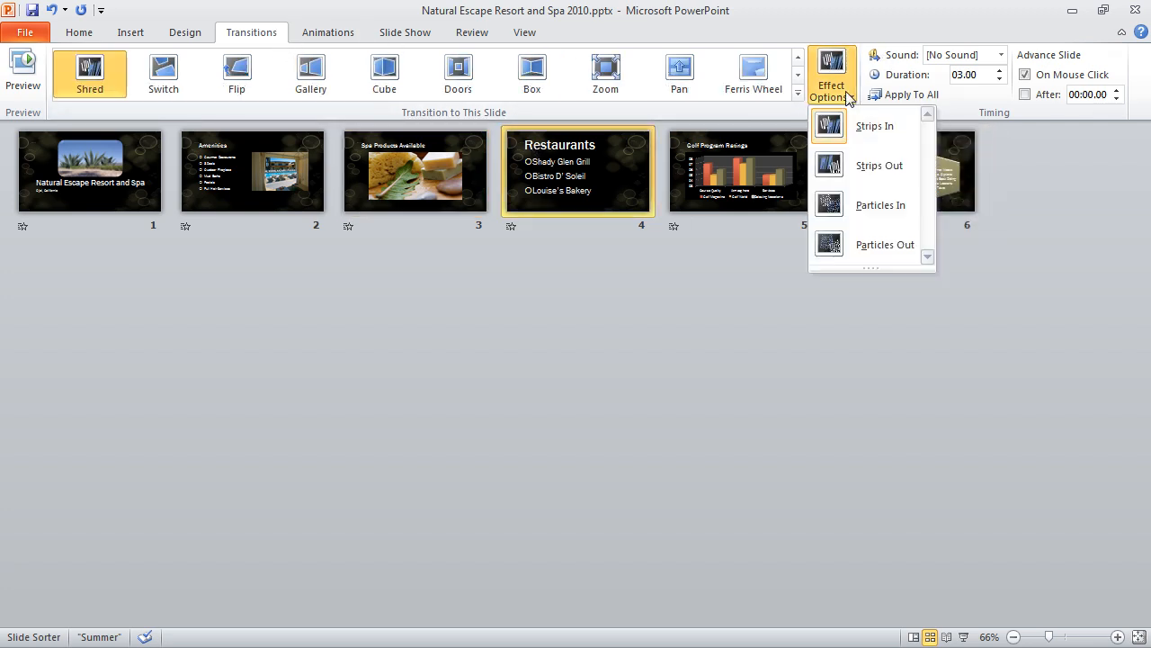
left_click(867, 203)
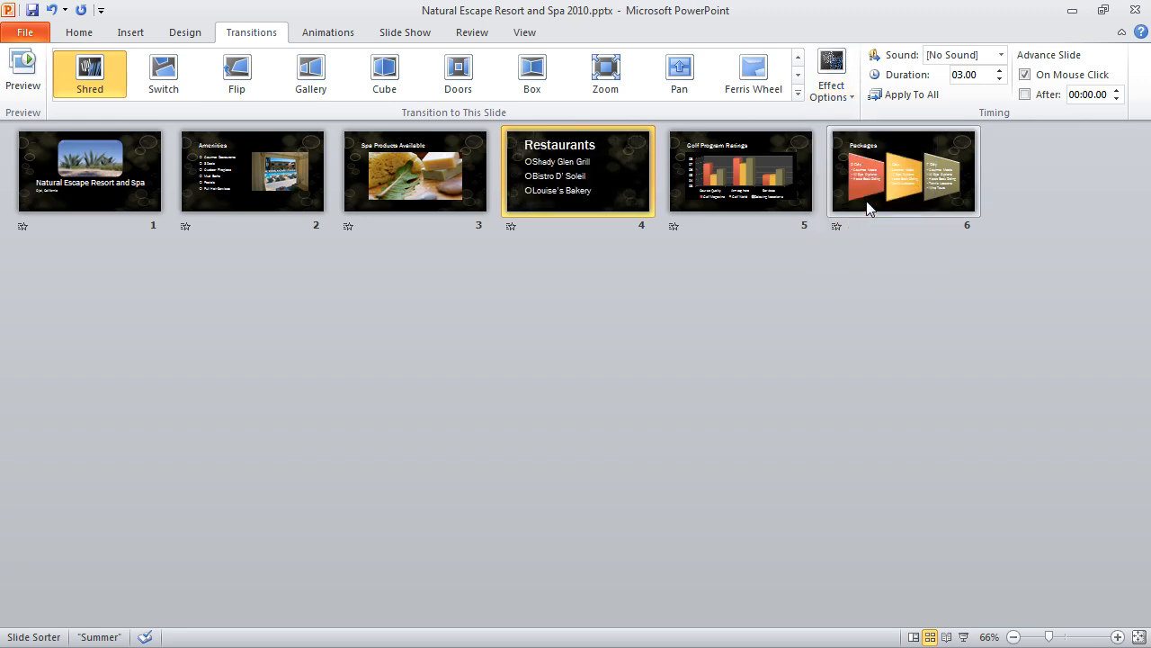
left_click(999, 71)
left_click(1000, 71)
left_click(999, 71)
left_click(999, 71)
Set the duration of slide 5's Cube transition to 02.00 and replay the effect.
left_click(743, 175)
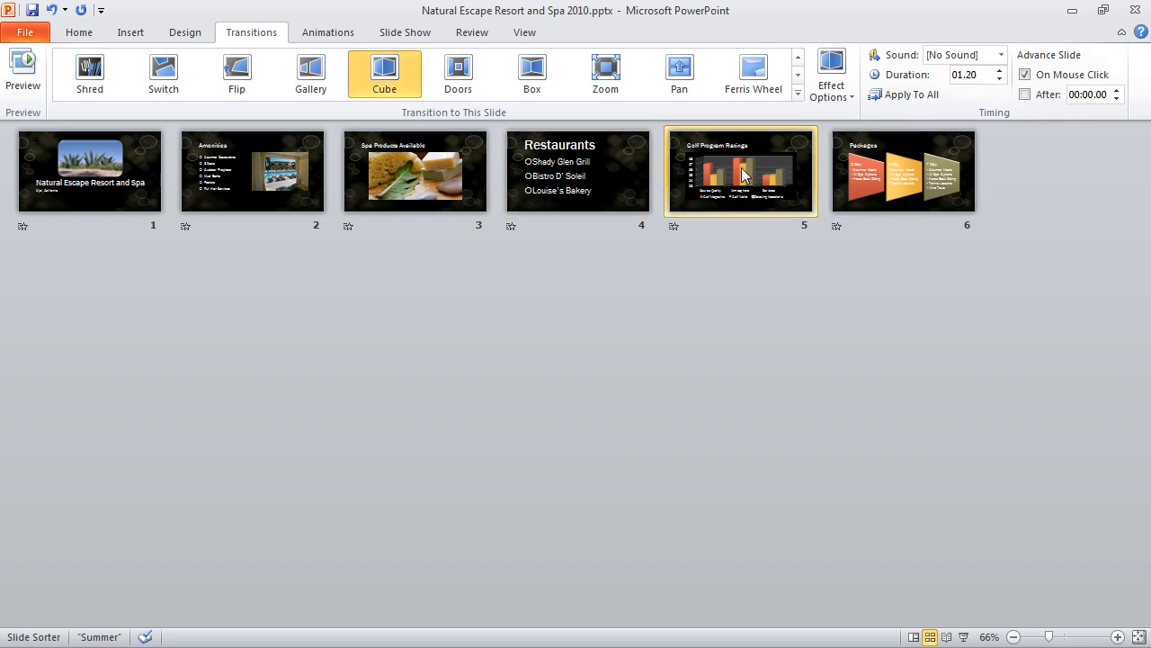
left_click(999, 79)
left_click(392, 85)
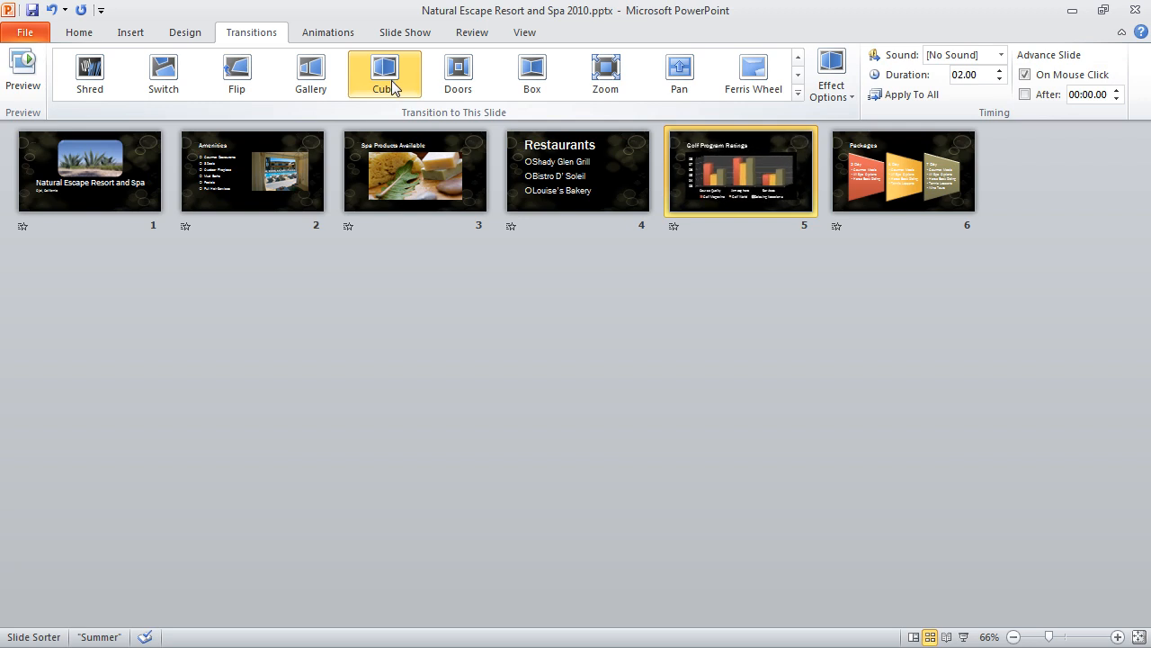
Set the effect option of slide 6's Reveal transition to Through Black From Right.
left_click(919, 177)
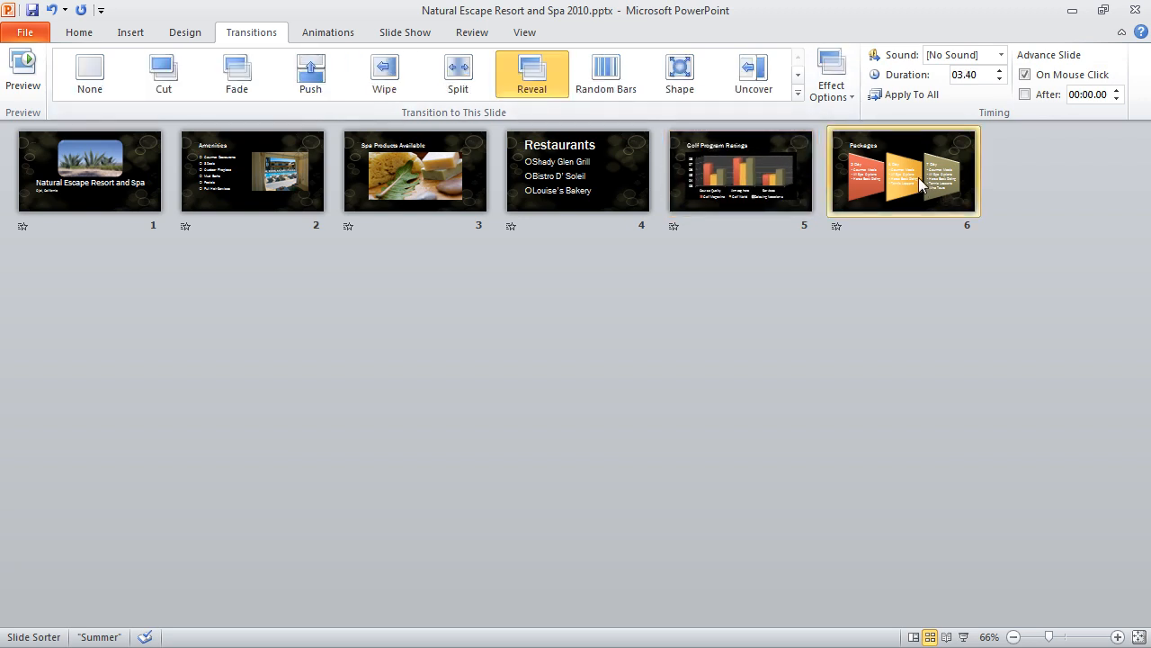
left_click(819, 98)
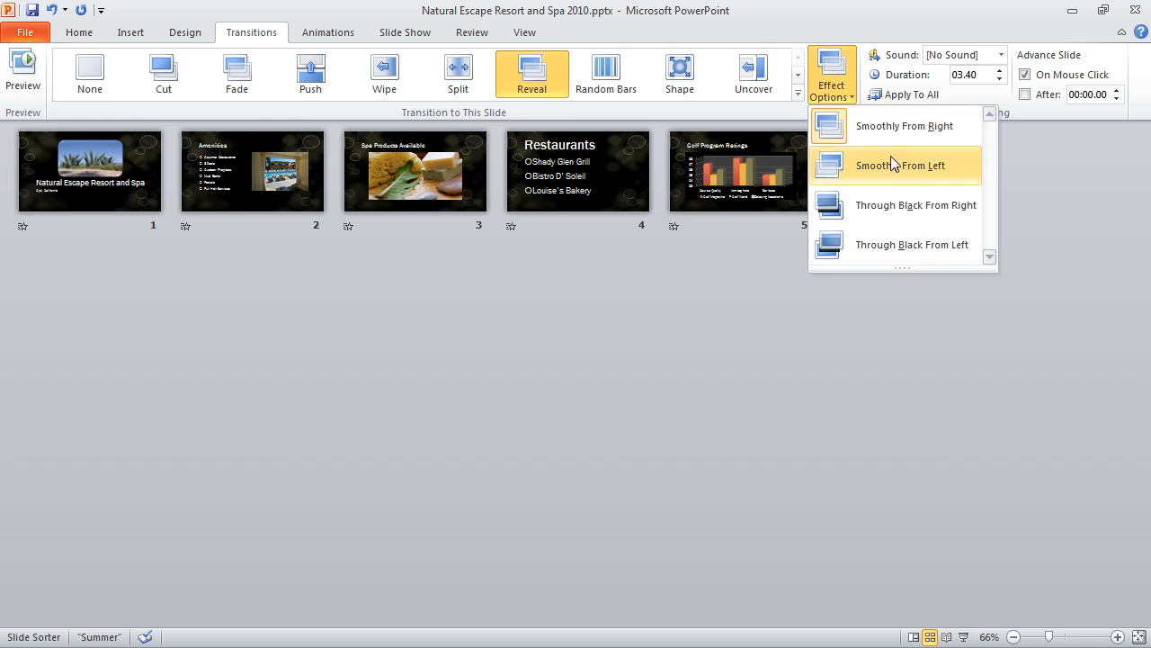
left_click(895, 211)
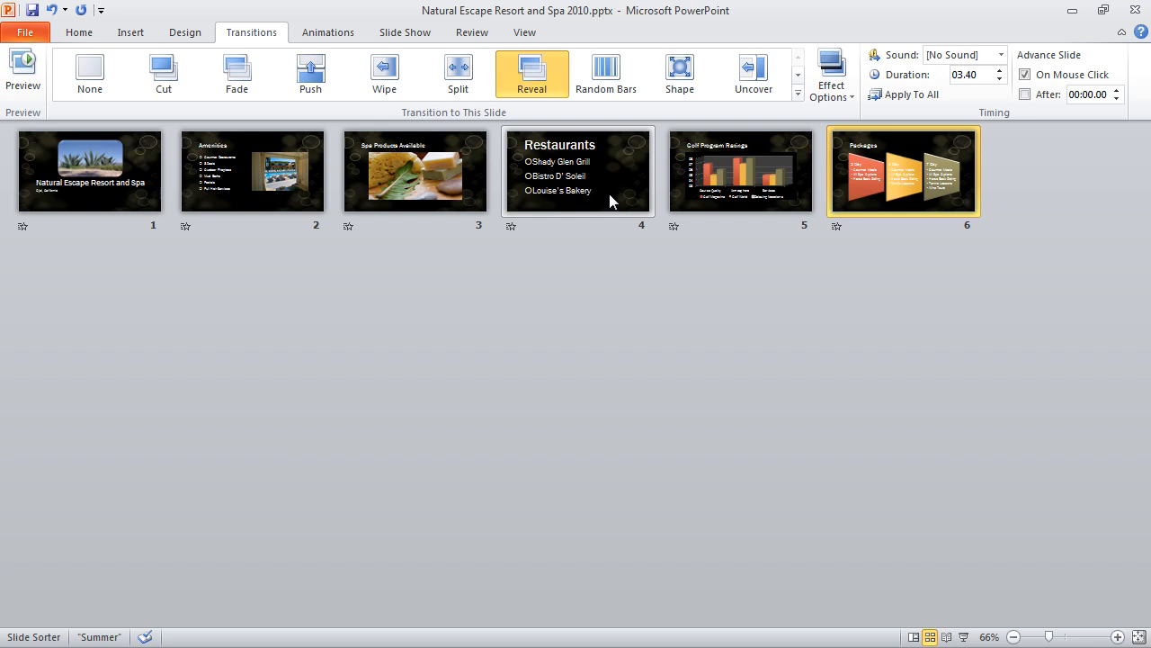
Switch the presentation to Normal view and display the Amenities slide.
left_click(915, 636)
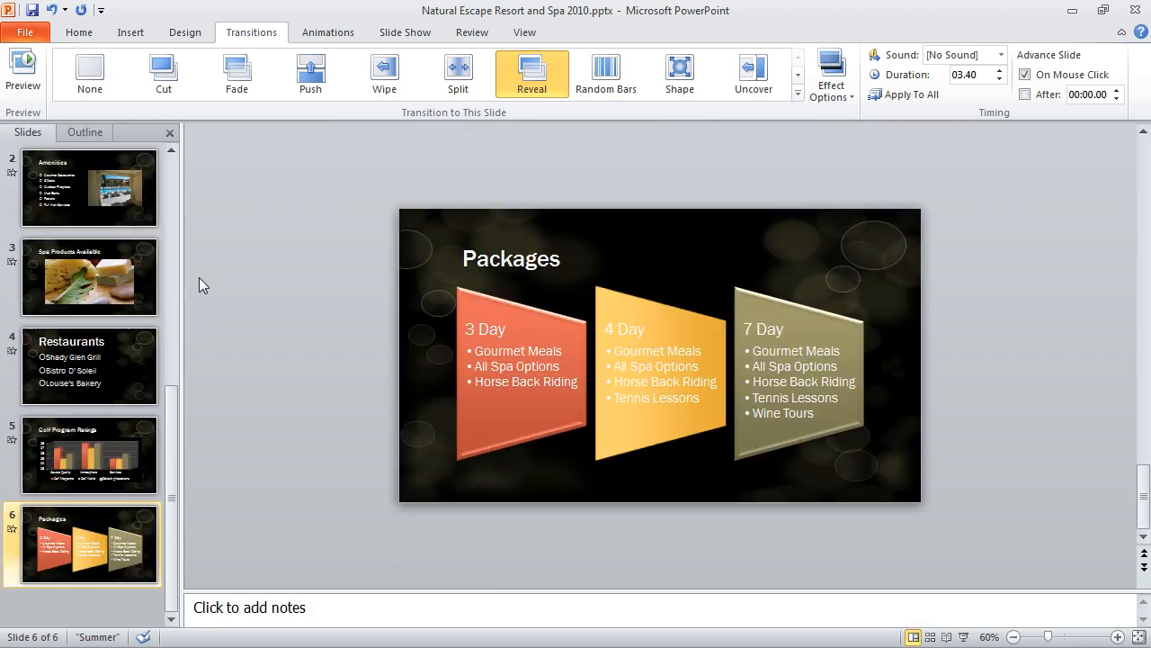
left_click(93, 216)
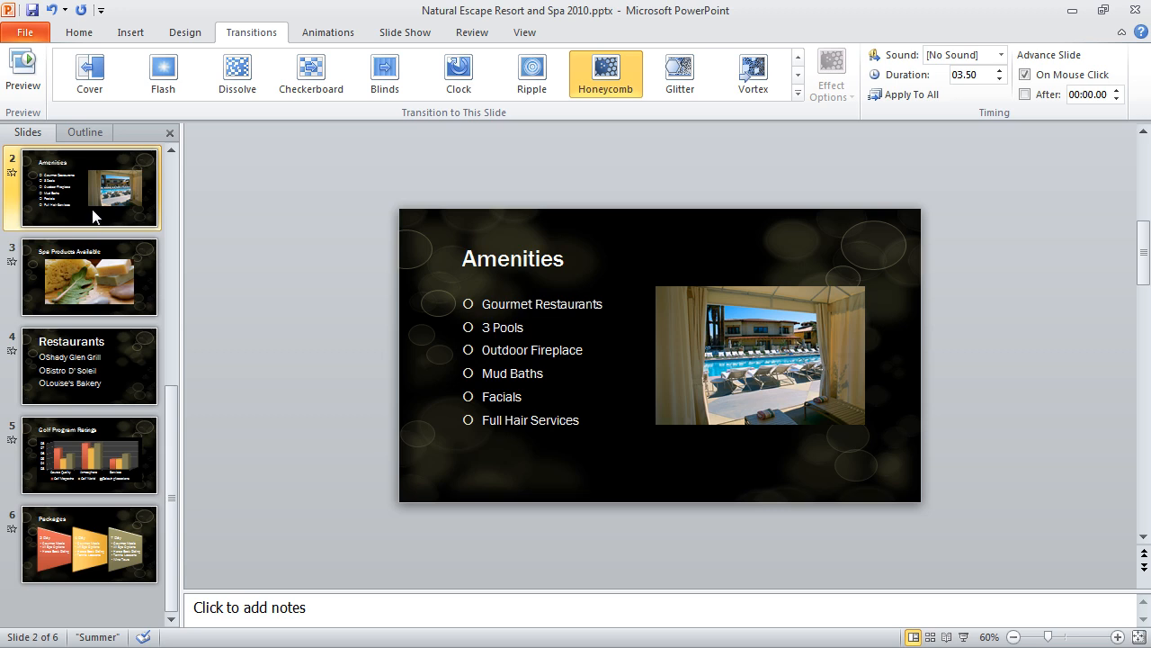